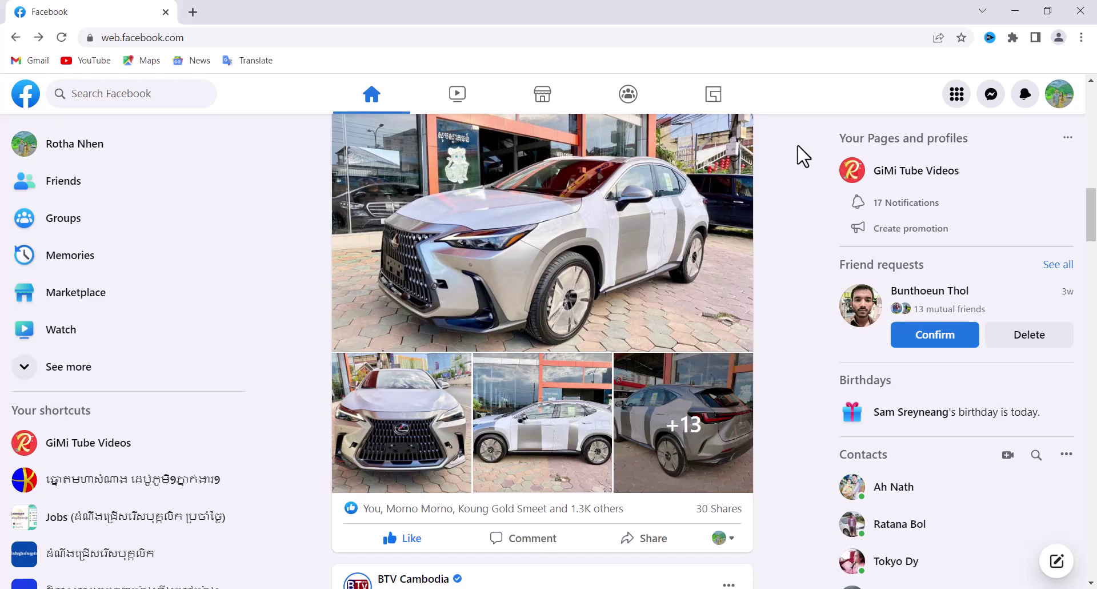
left_click(1063, 96)
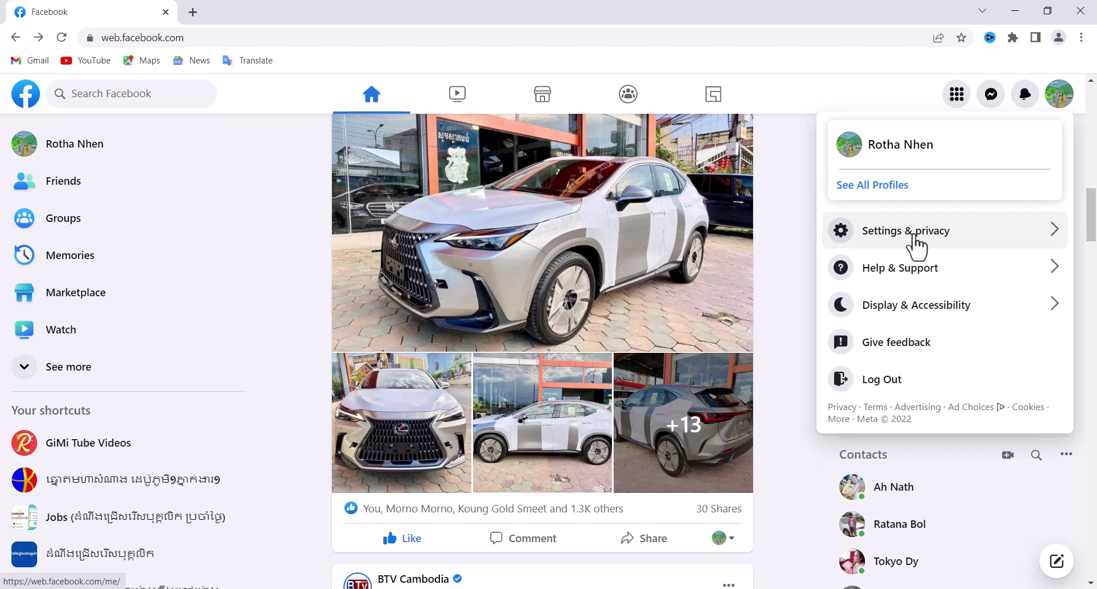
left_click(915, 234)
left_click(919, 182)
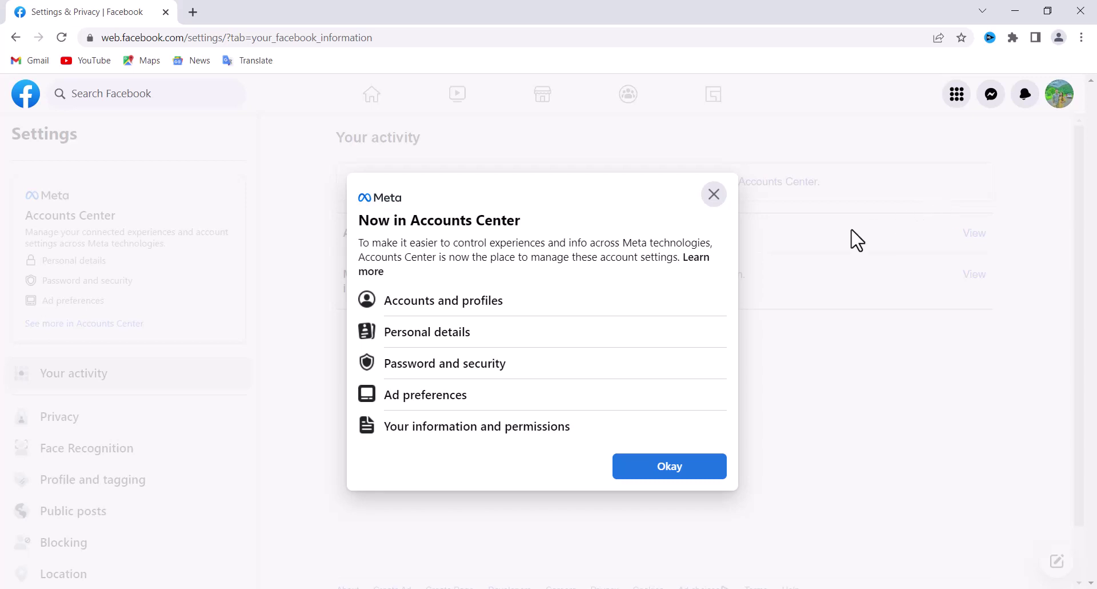
left_click(27, 96)
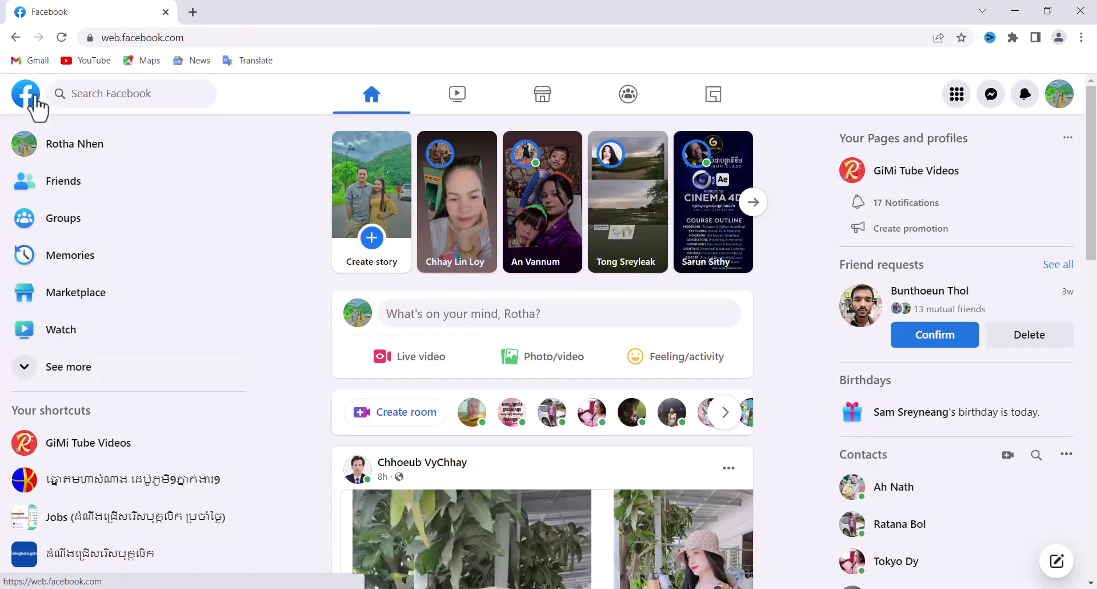
Open the GiMi Tube Videos page in a new browser tab and switch to it.
right_click(905, 179)
left_click(929, 180)
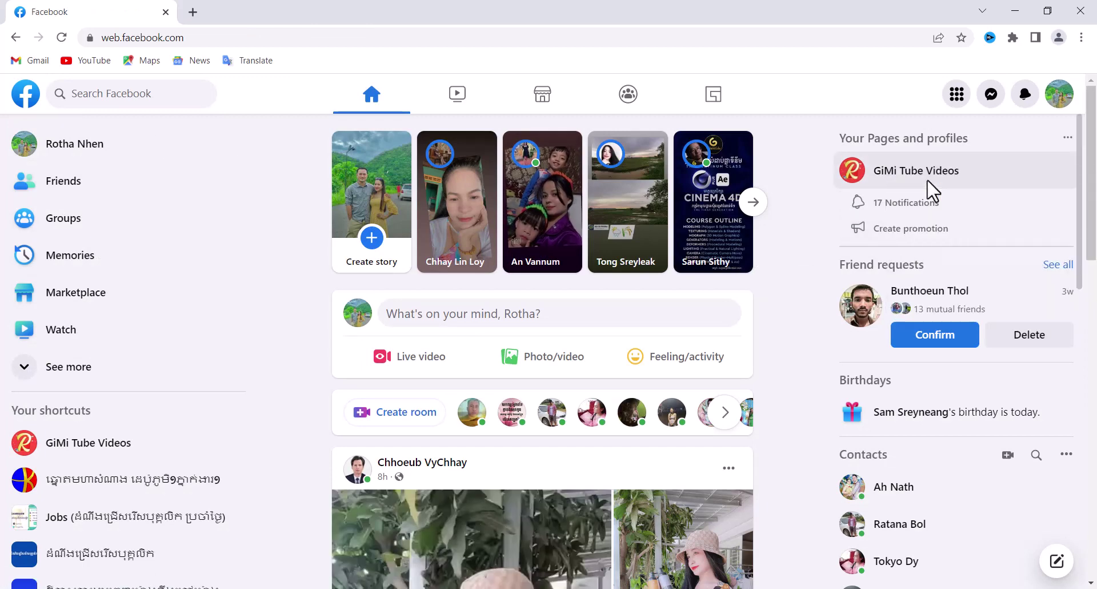
left_click(267, 12)
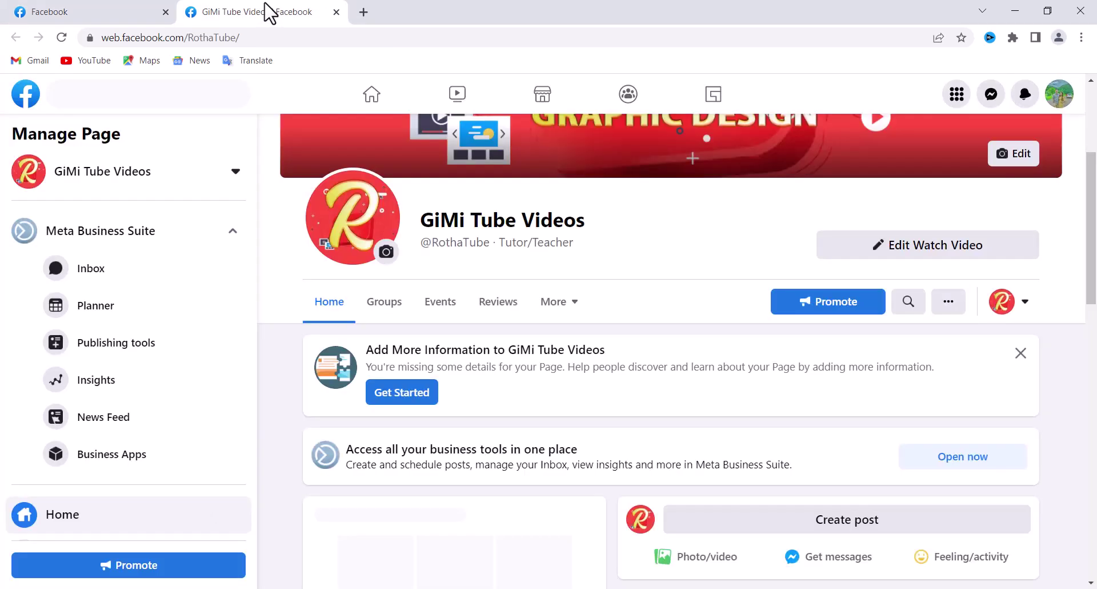
Look over the GiMi Tube Videos page and open its Page Quality report.
scroll(352, 260, "up", 4)
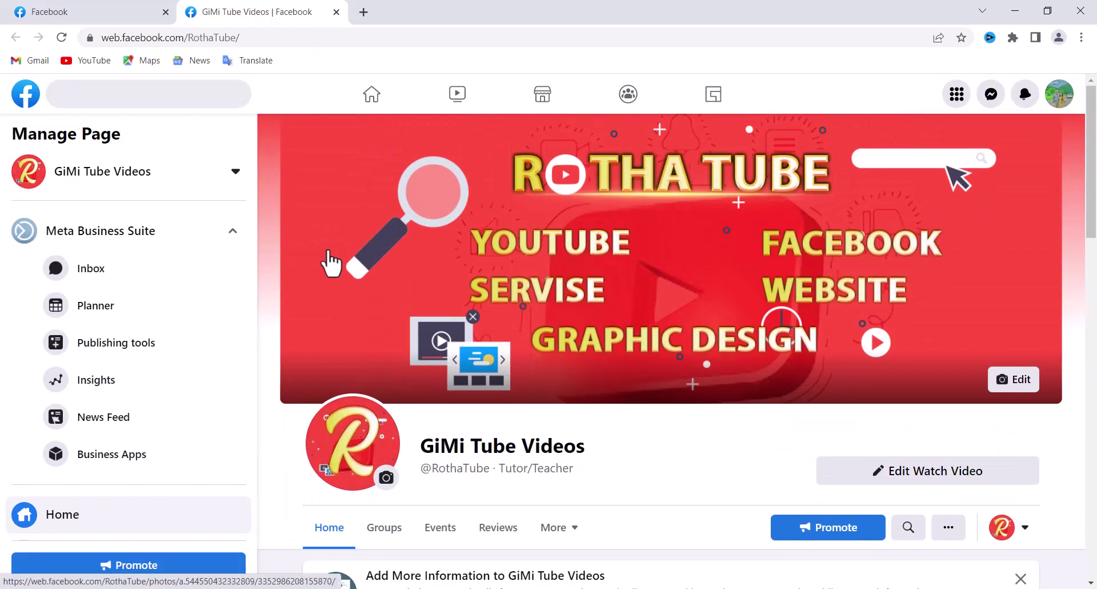
scroll(276, 252, "down", 10)
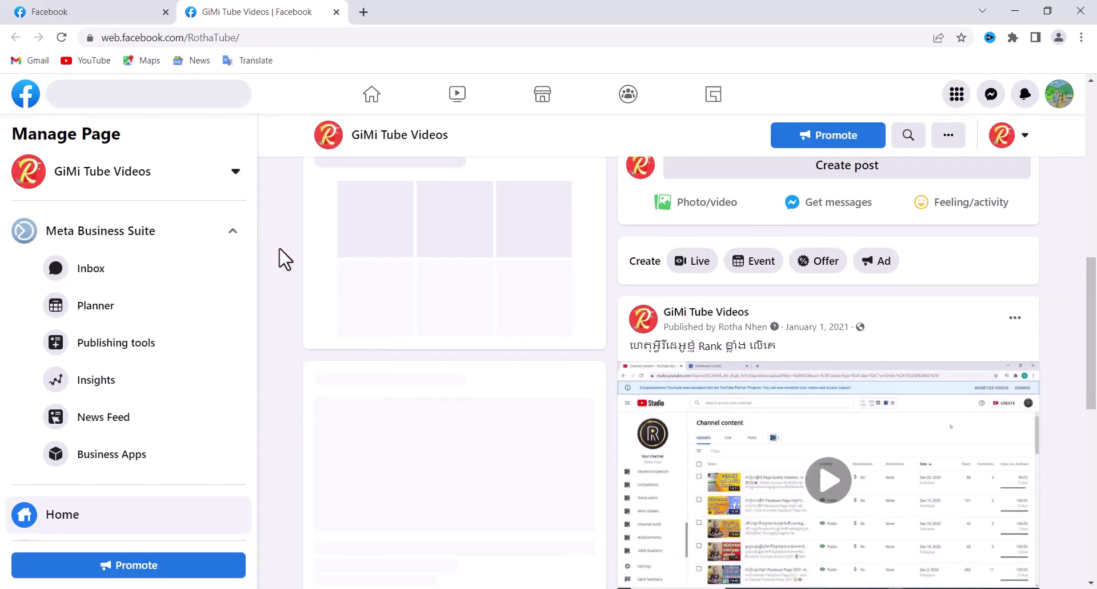
scroll(286, 249, "up", 9)
scroll(290, 246, "up", 1)
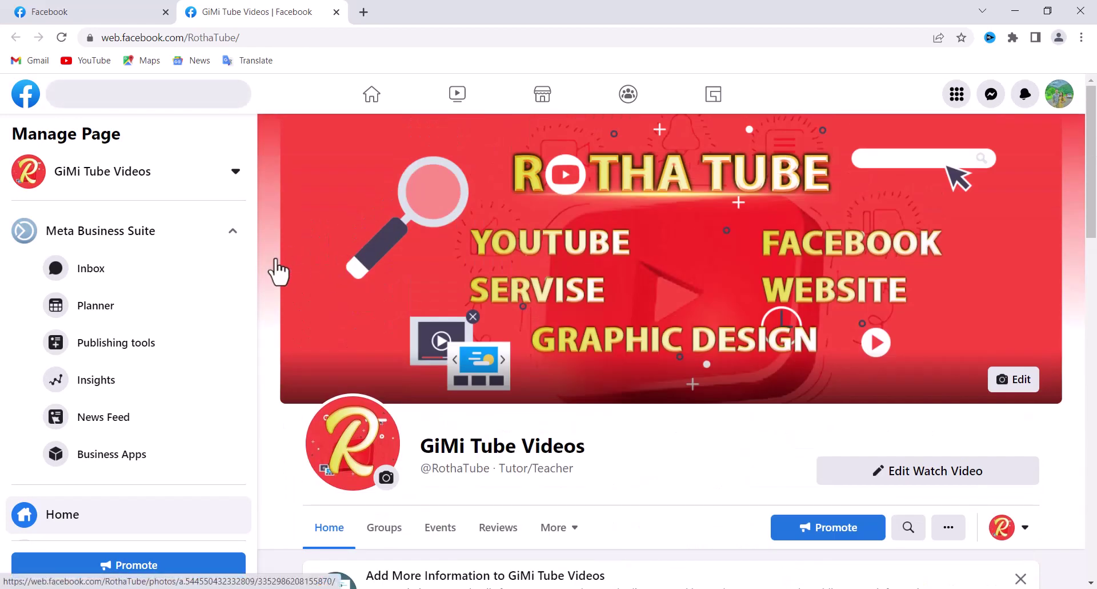
scroll(85, 275, "down", 6)
scroll(85, 274, "up", 6)
scroll(91, 267, "down", 6)
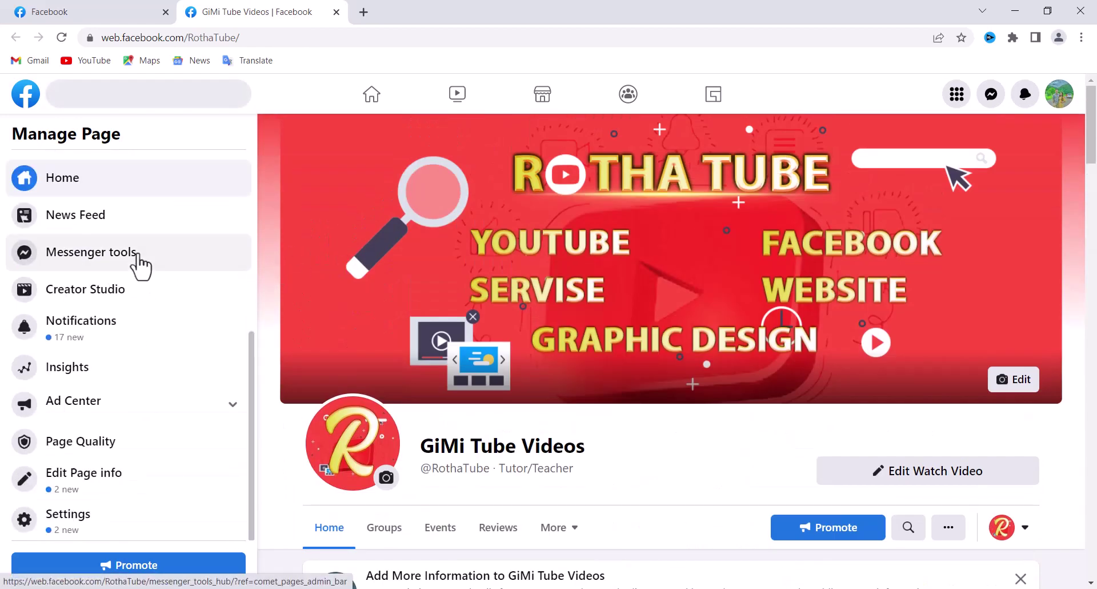
left_click(89, 441)
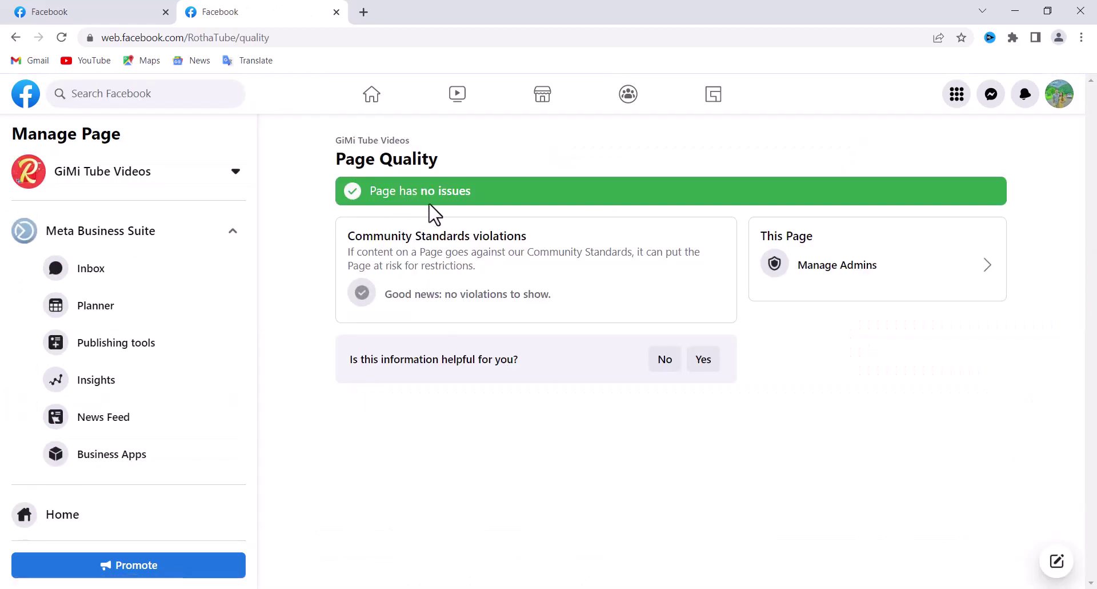
Open Creator Studio for the GiMi Tube Videos page.
scroll(140, 383, "down", 1)
scroll(140, 380, "down", 5)
scroll(145, 375, "up", 6)
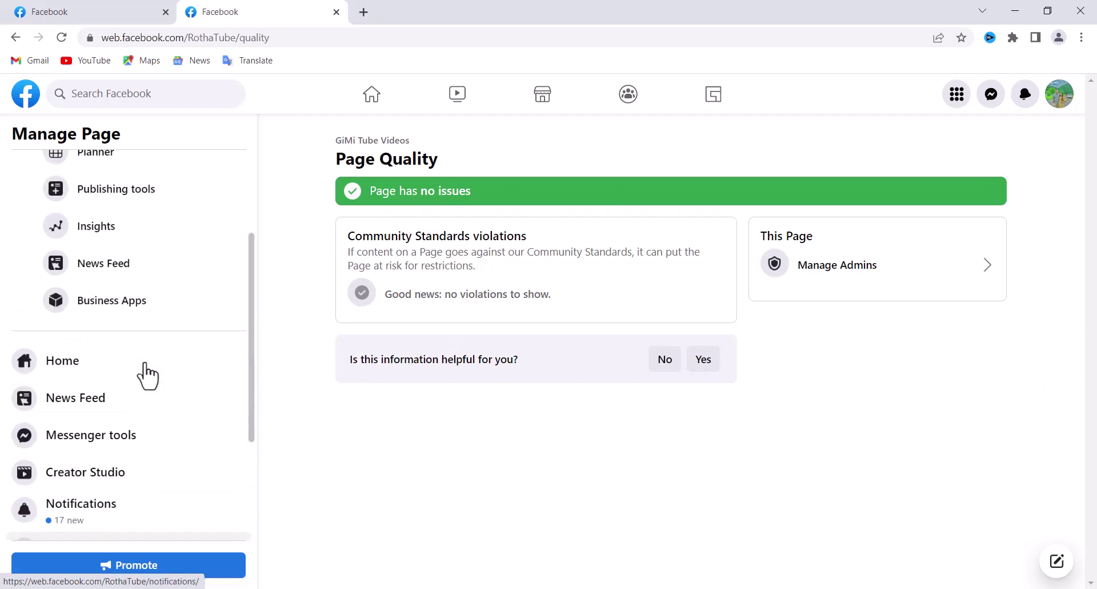
scroll(150, 375, "down", 5)
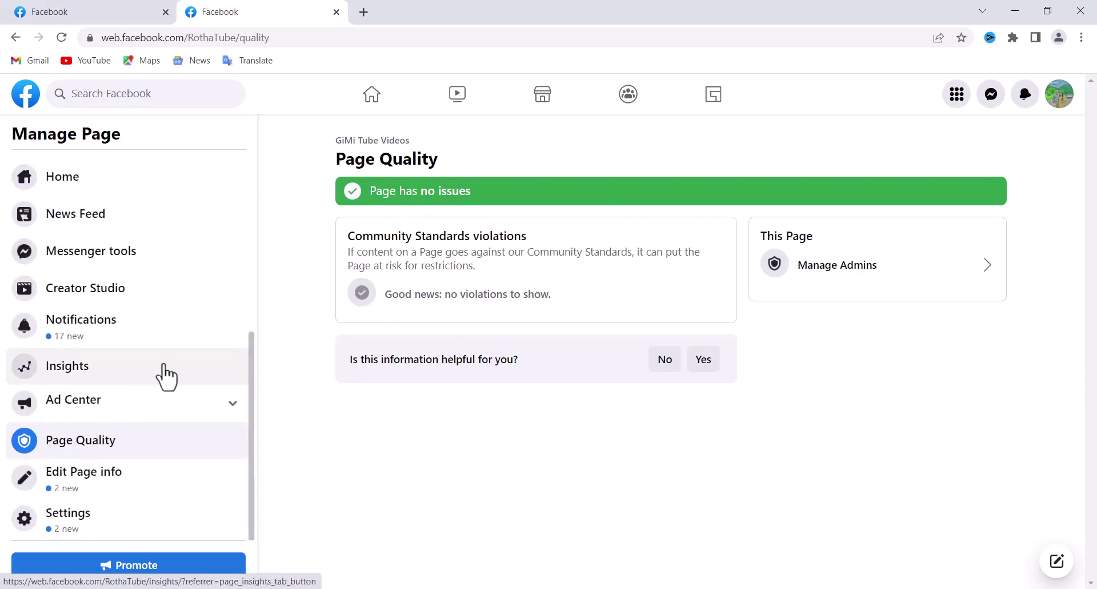
scroll(172, 375, "up", 4)
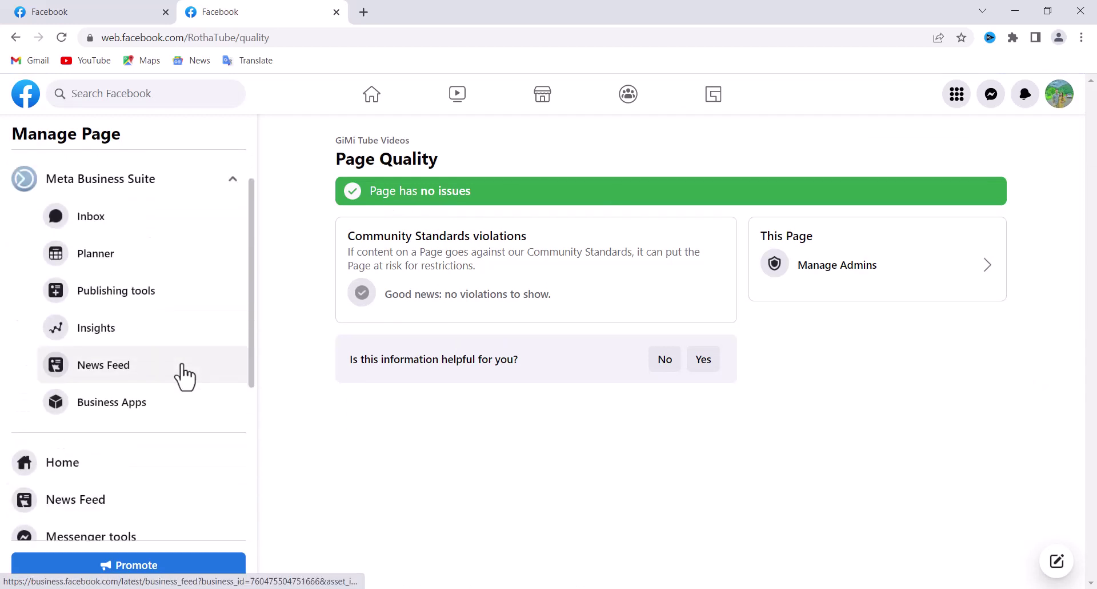
scroll(179, 377, "down", 4)
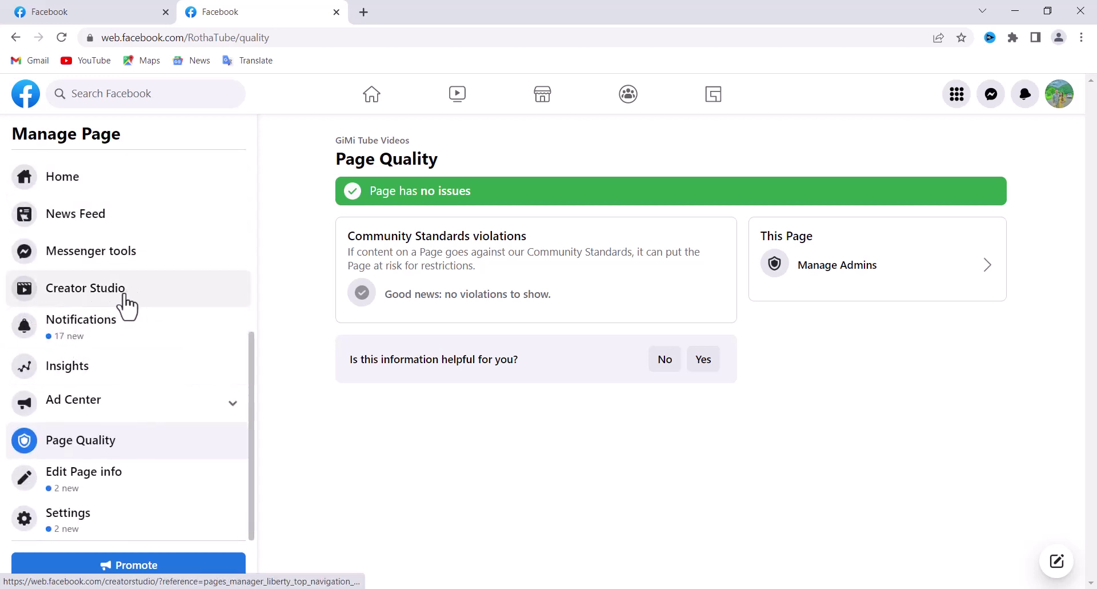
scroll(135, 304, "up", 4)
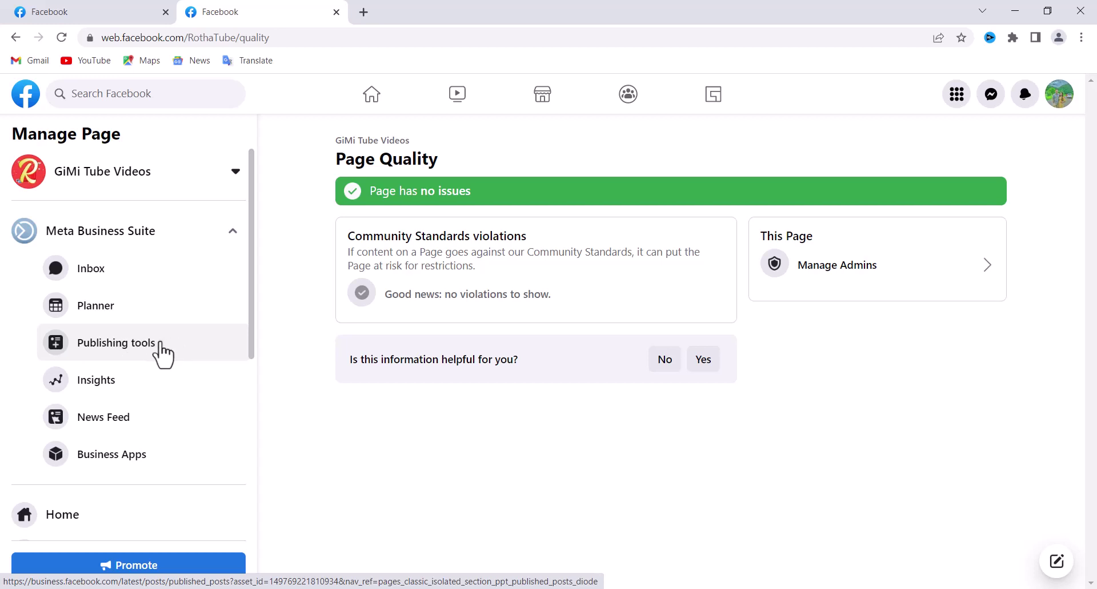
scroll(215, 385, "down", 6)
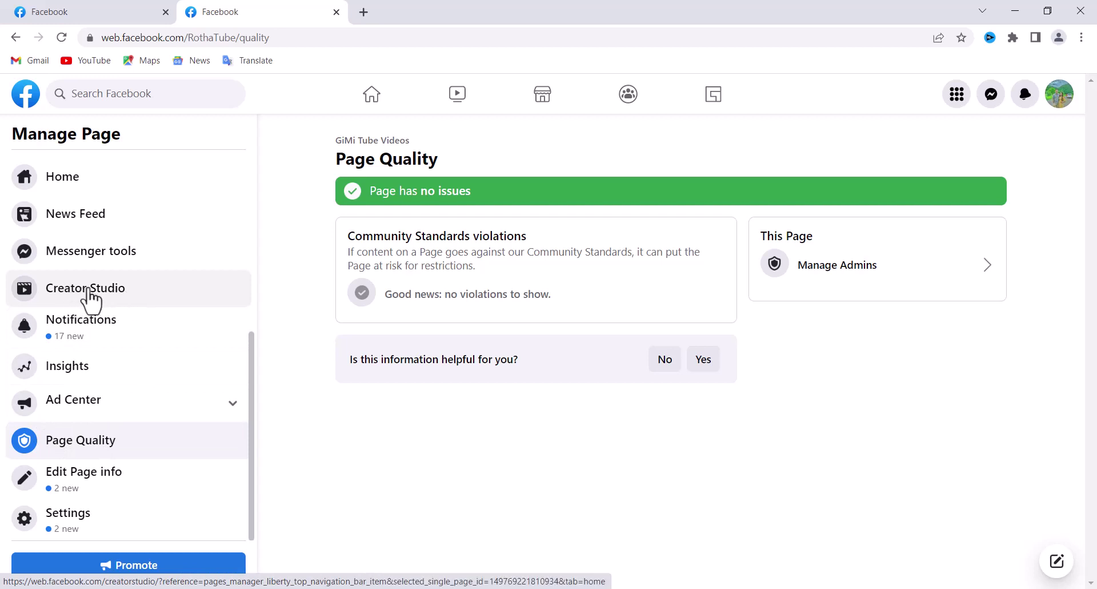
left_click(111, 289)
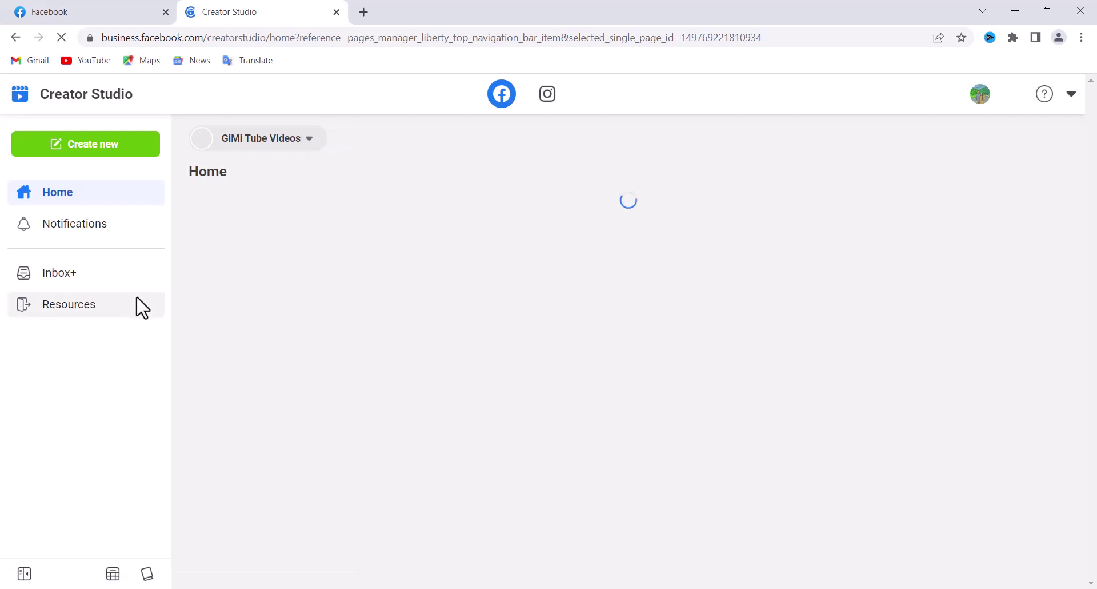
left_click(136, 305)
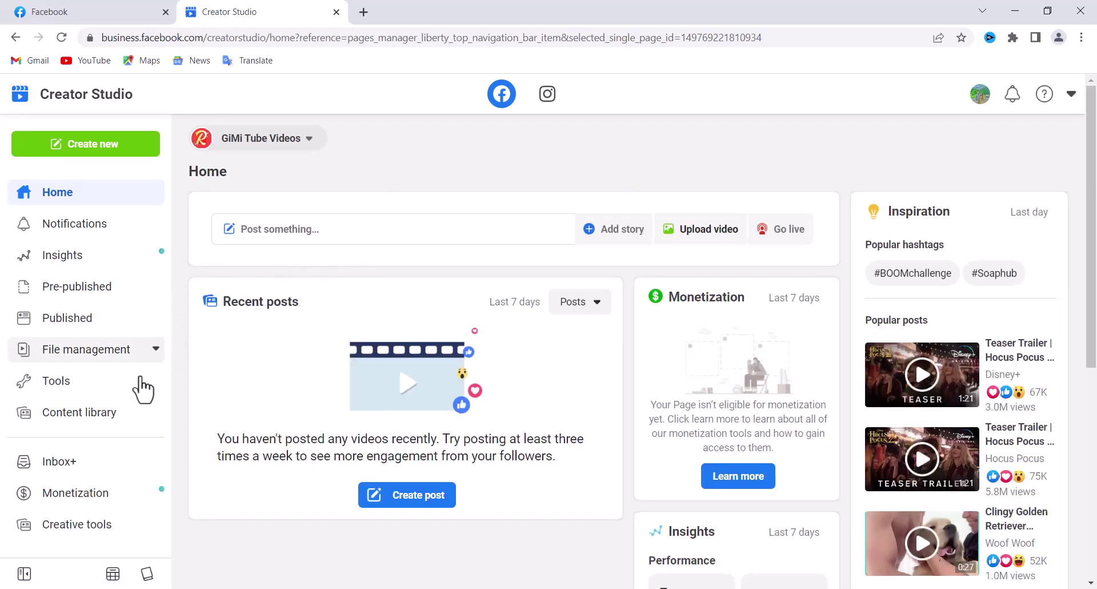
Open the Sound collection among Creator Studio's creative tools.
scroll(111, 455, "down", 1)
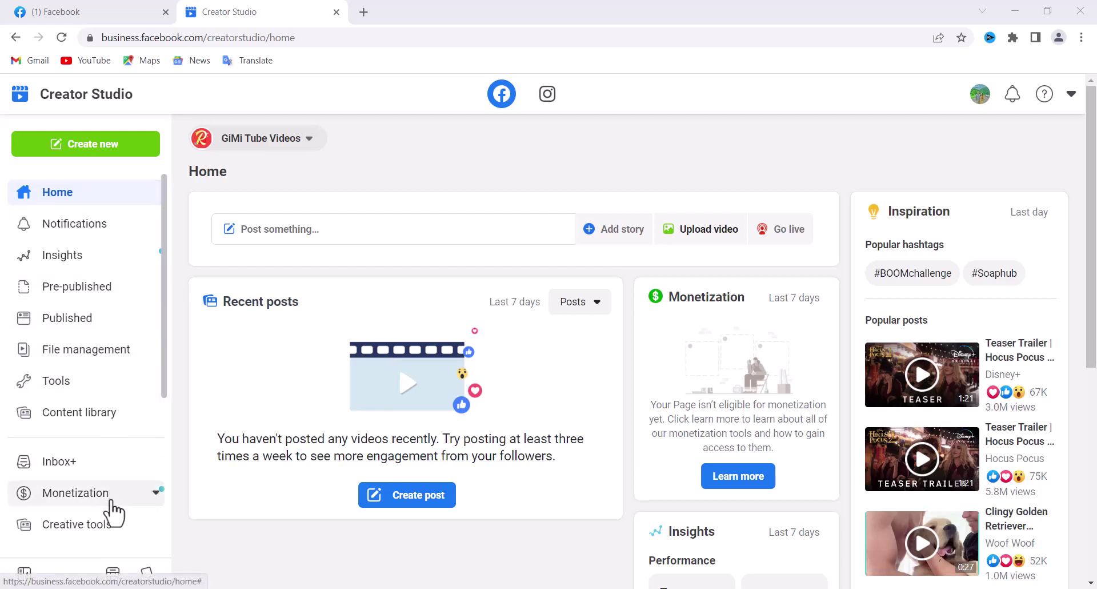
scroll(108, 509, "down", 1)
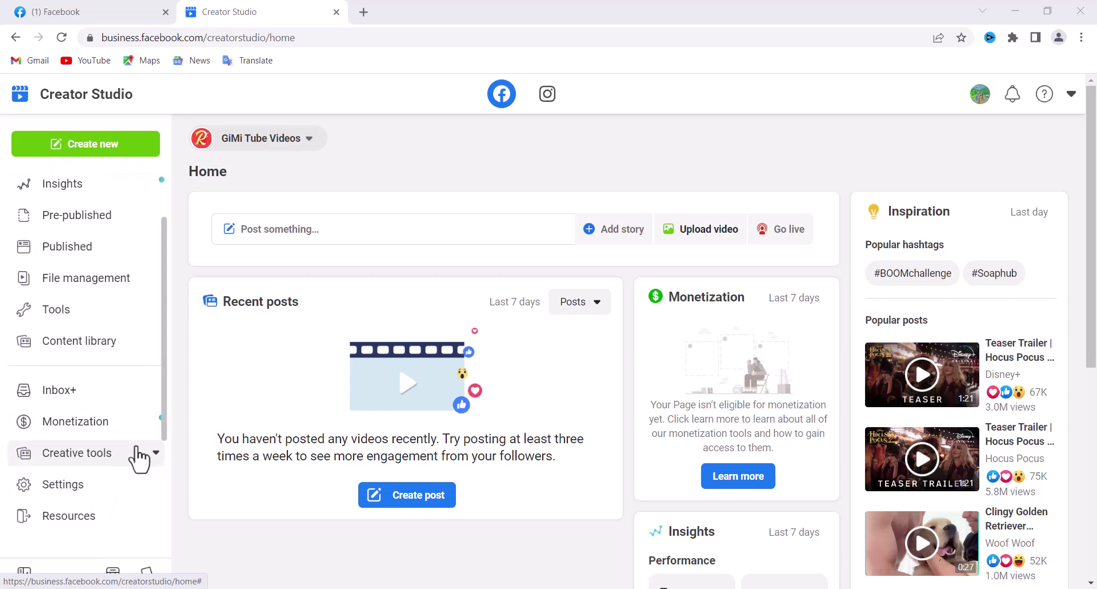
left_click(154, 456)
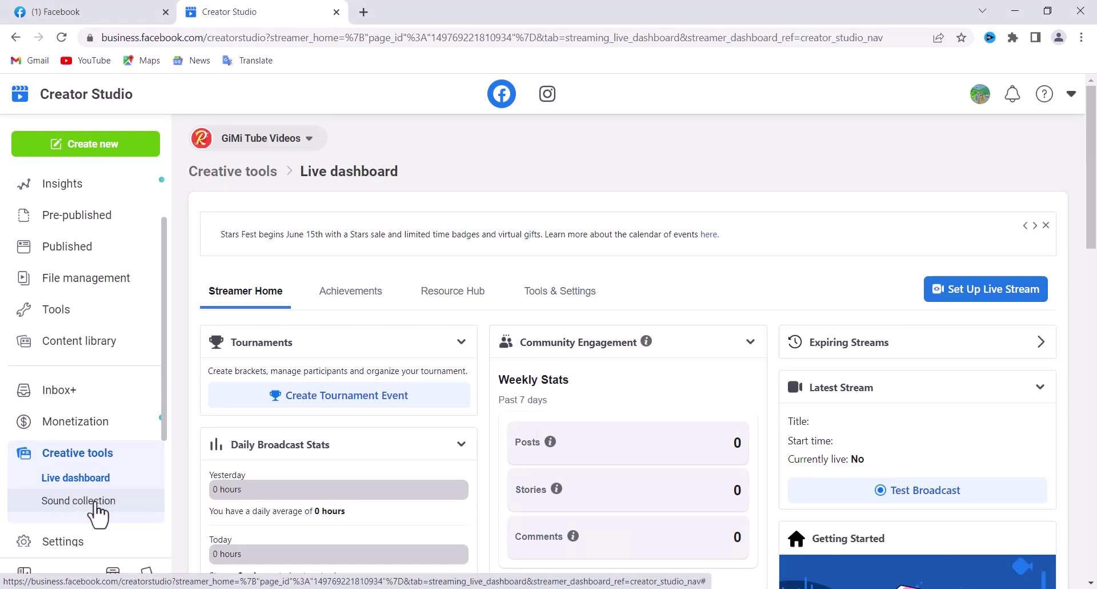
left_click(94, 503)
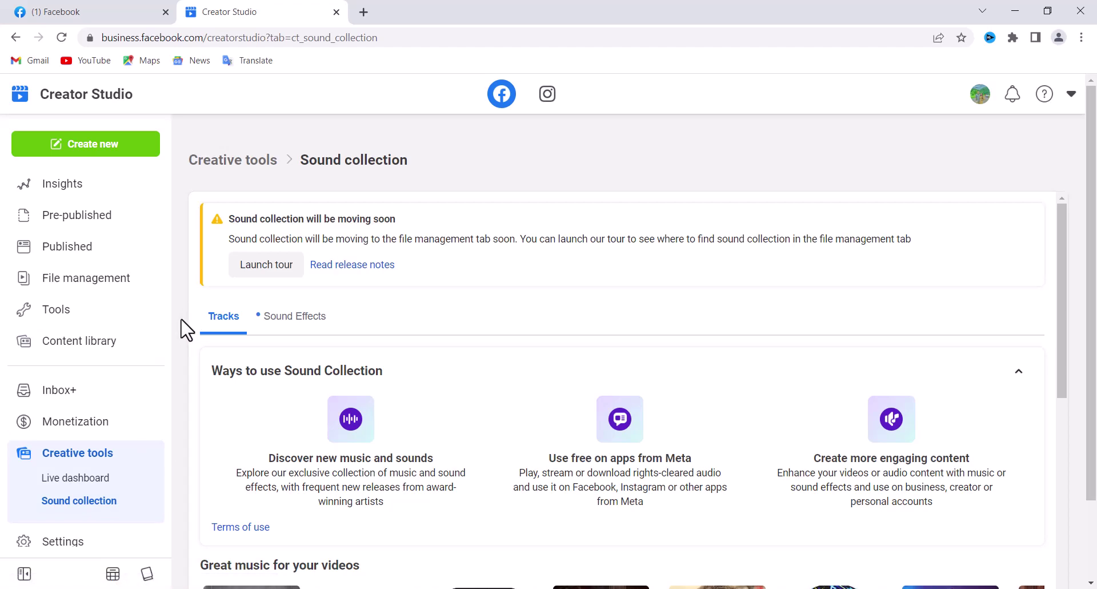
Examine the Sound collection's track list and the genres available for filtering it.
scroll(187, 330, "down", 2)
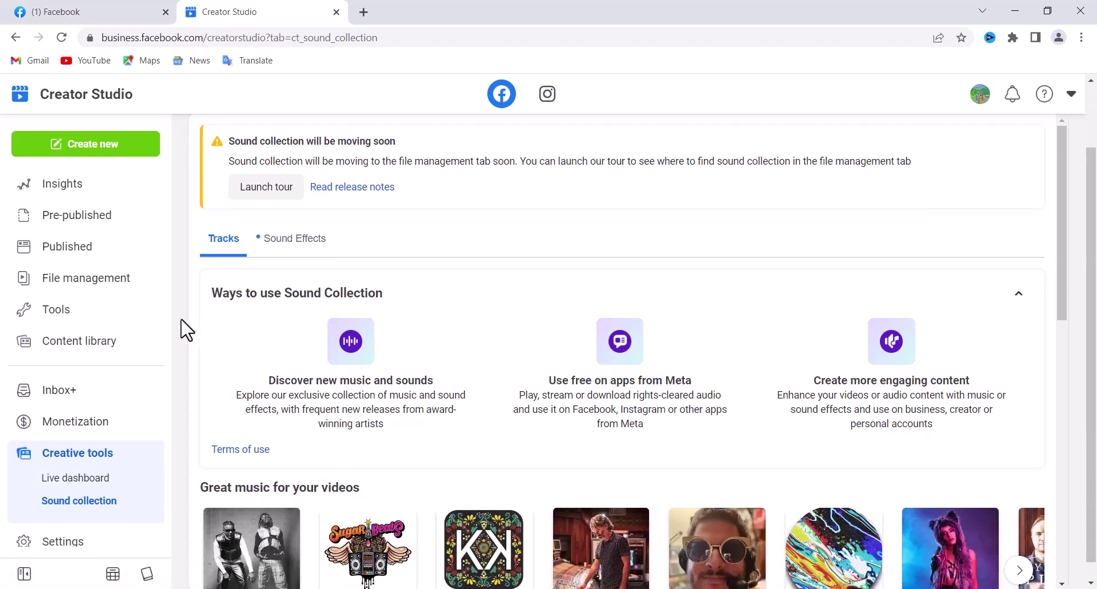
scroll(184, 330, "down", 10)
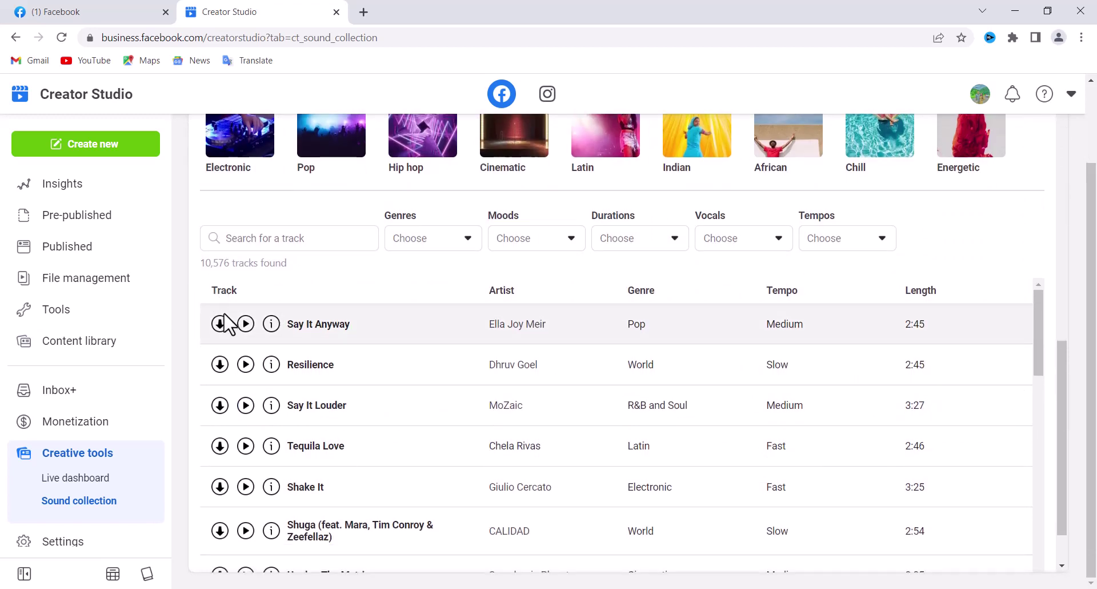
scroll(209, 331, "down", 2)
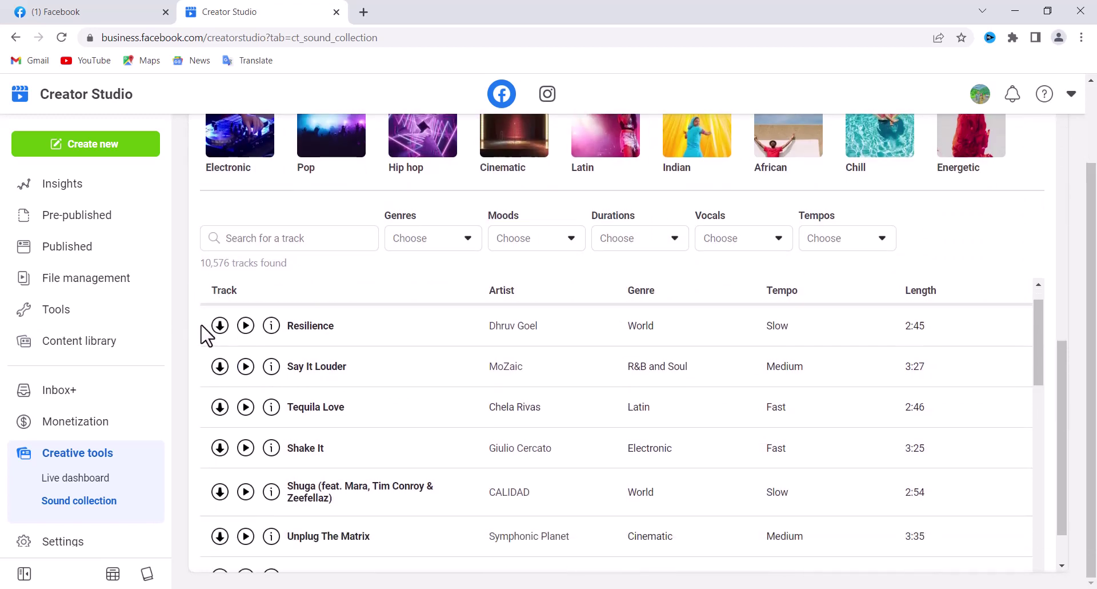
scroll(206, 332, "up", 2)
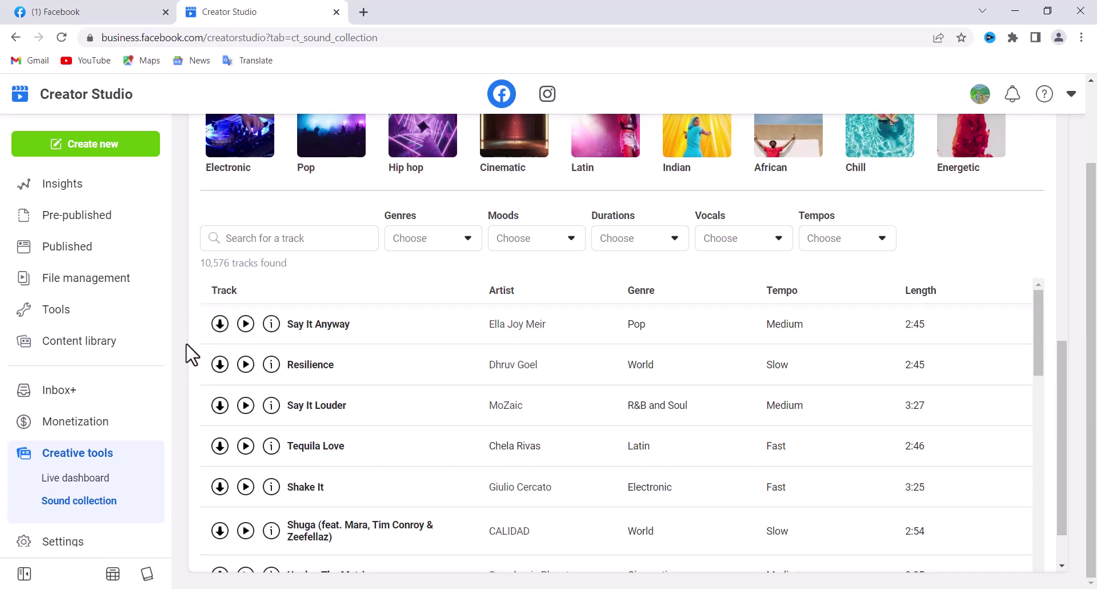
left_click(464, 241)
scroll(464, 354, "down", 5)
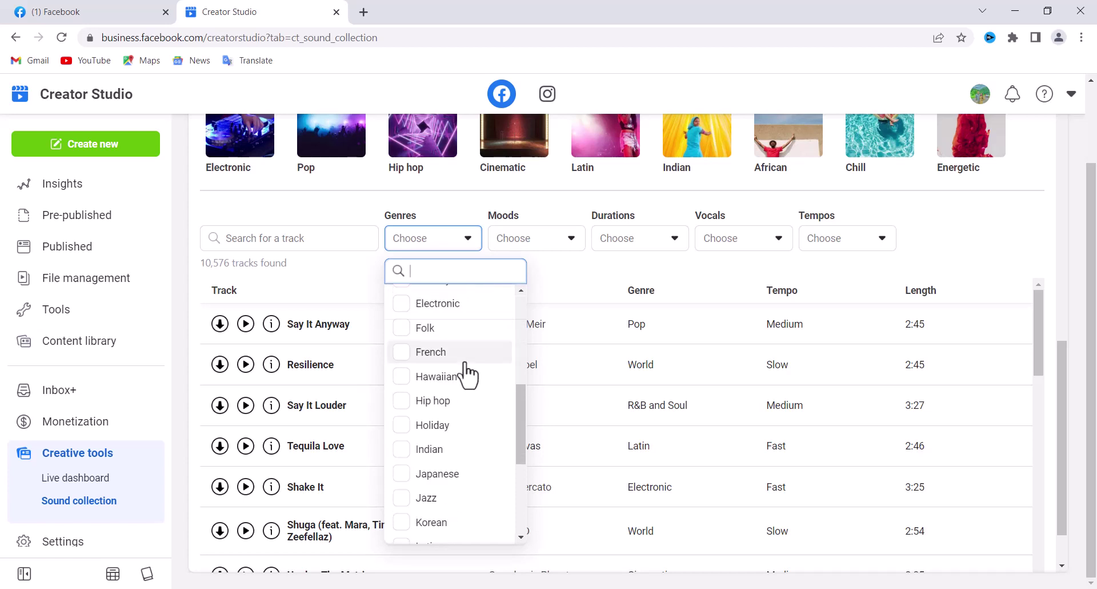
scroll(466, 374, "up", 5)
scroll(498, 362, "up", 2)
scroll(506, 371, "down", 1)
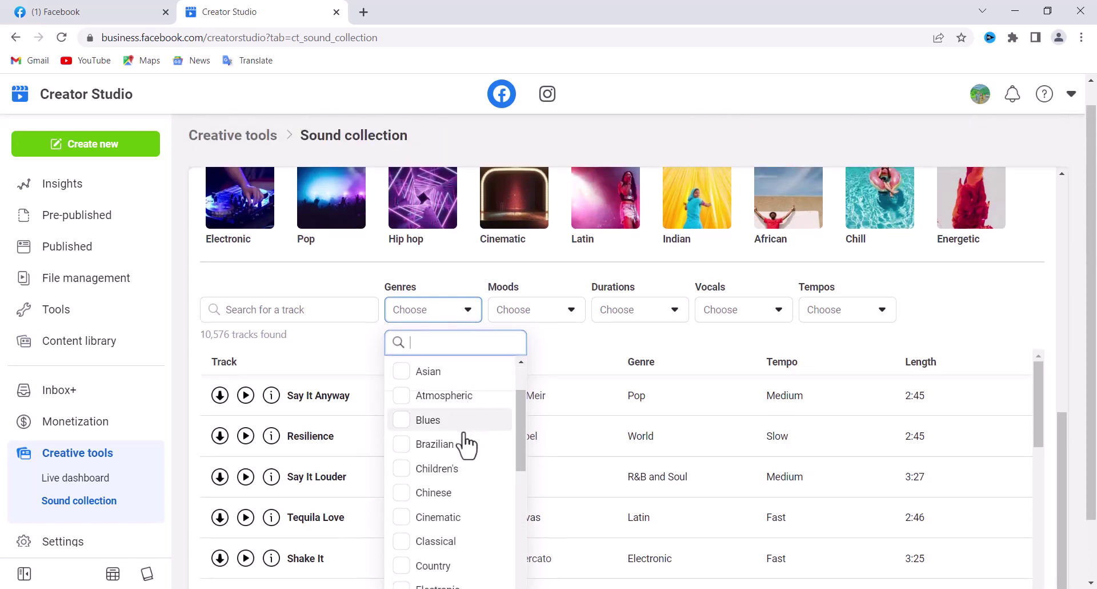
left_click(546, 280)
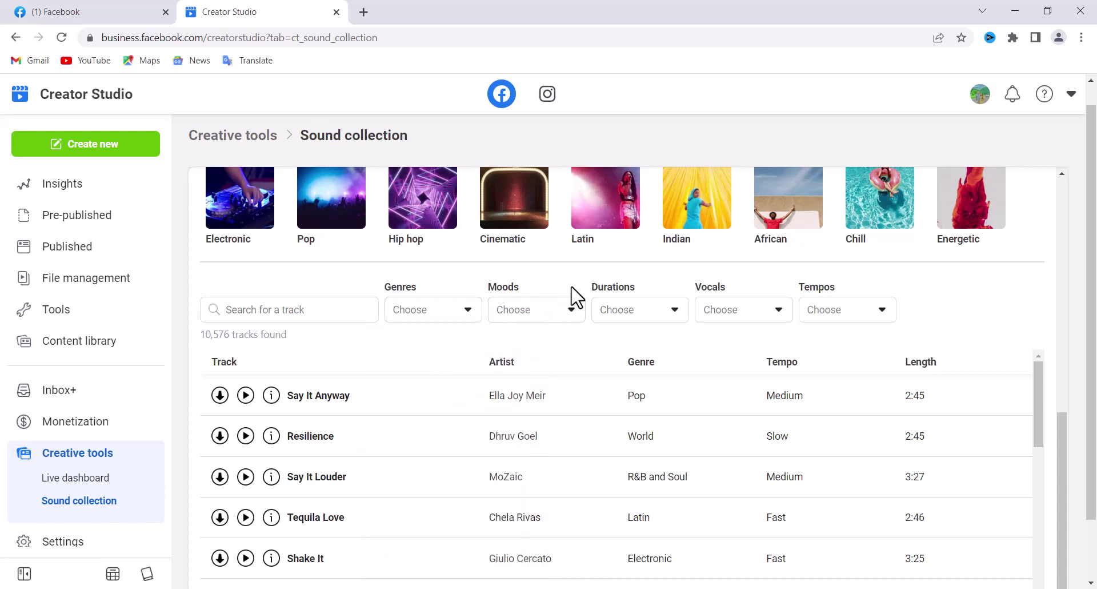
Examine the mood, duration, vocal and tempo options available for filtering the tracks.
left_click(574, 312)
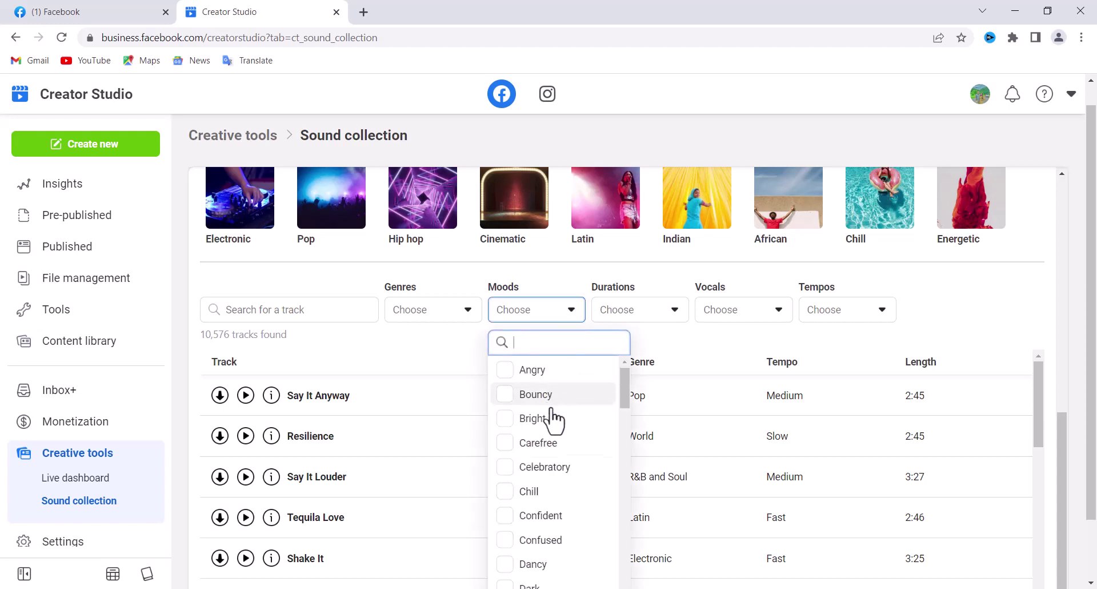
left_click(570, 315)
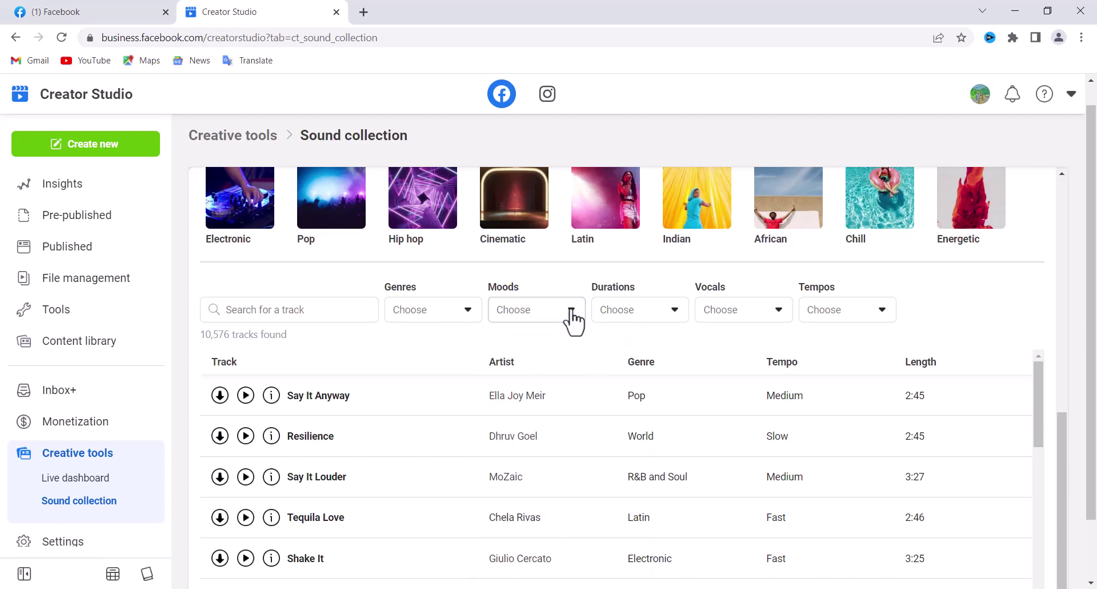
left_click(678, 320)
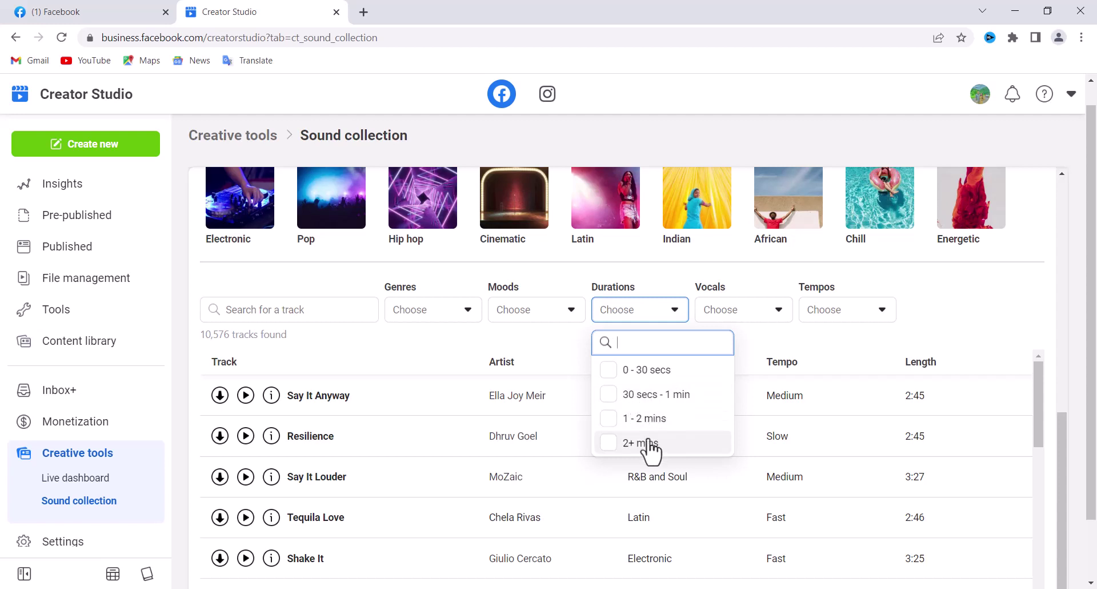
left_click(671, 315)
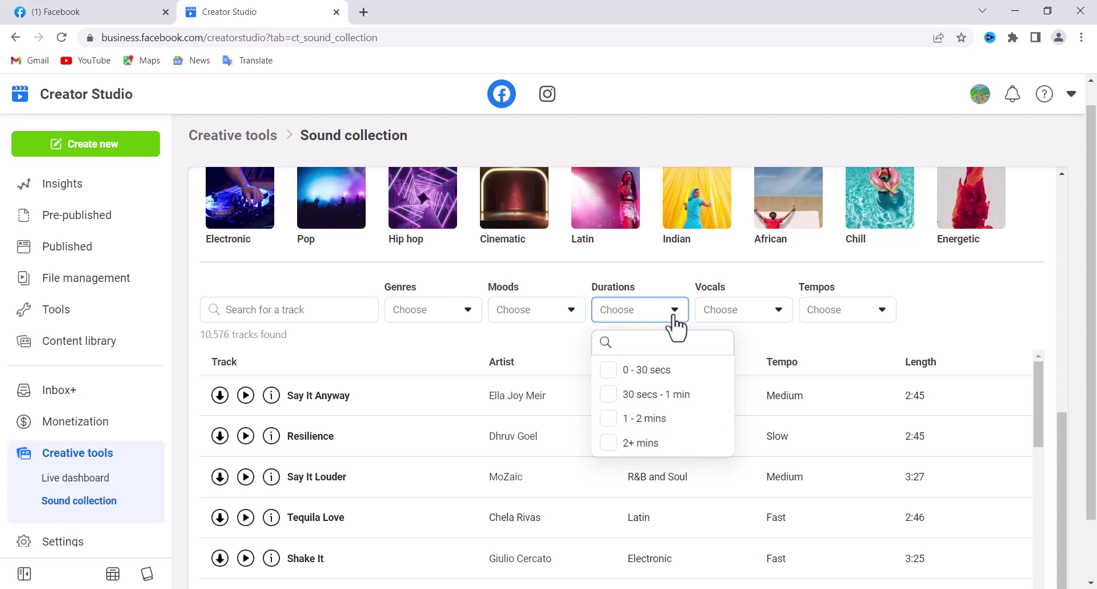
left_click(782, 313)
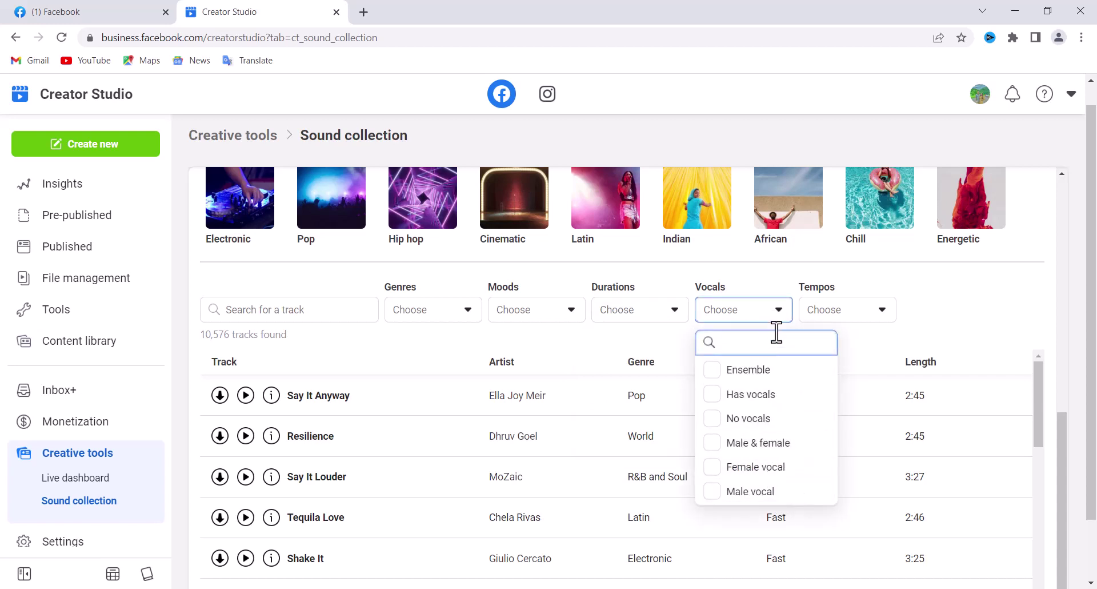
left_click(883, 313)
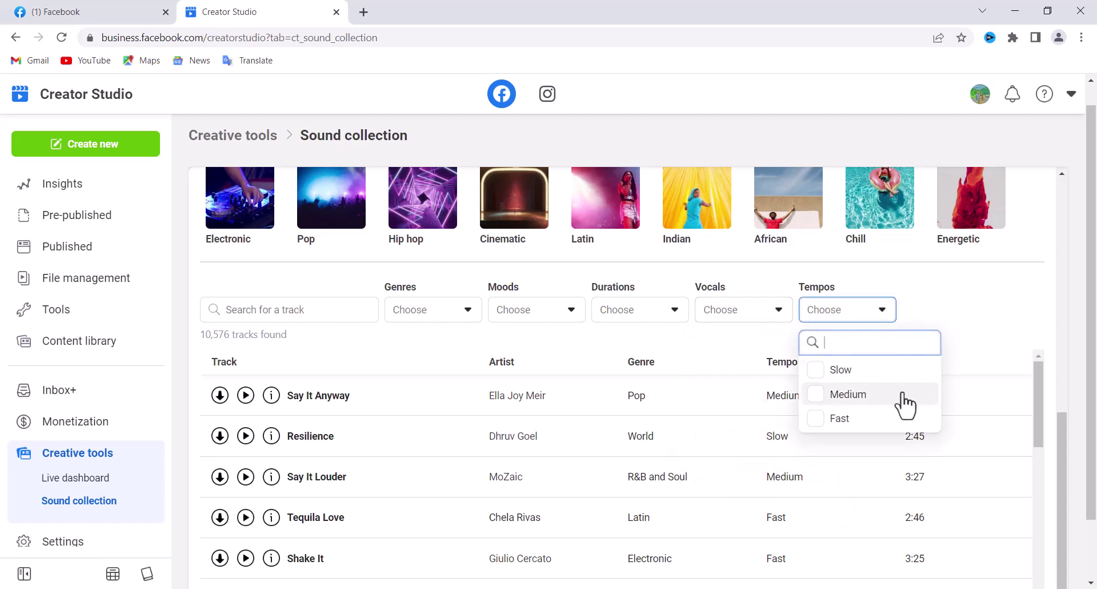
Examine the Sound collection's unfiltered track list with its artists, genres, tempos and lengths, and the quick picks above it.
left_click(946, 307)
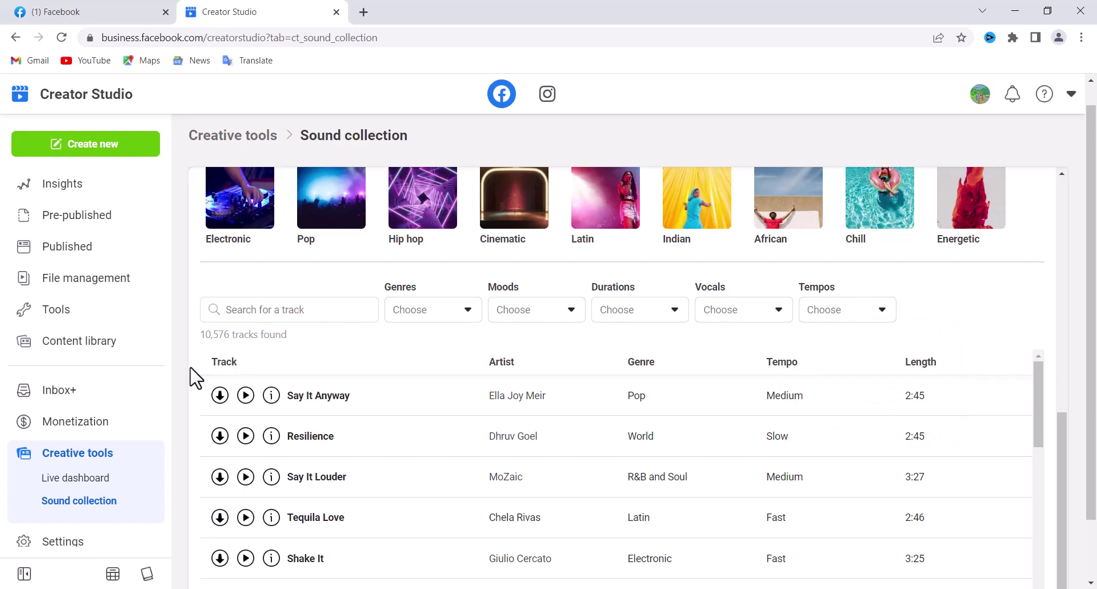
scroll(194, 375, "down", 5)
scroll(200, 377, "down", 1)
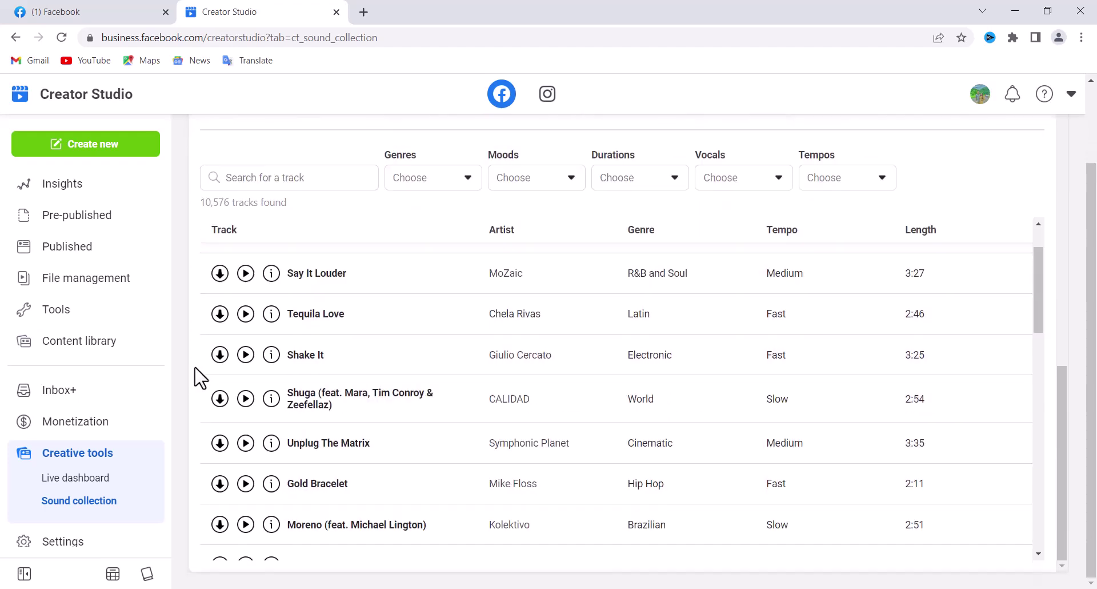
scroll(274, 350, "down", 7)
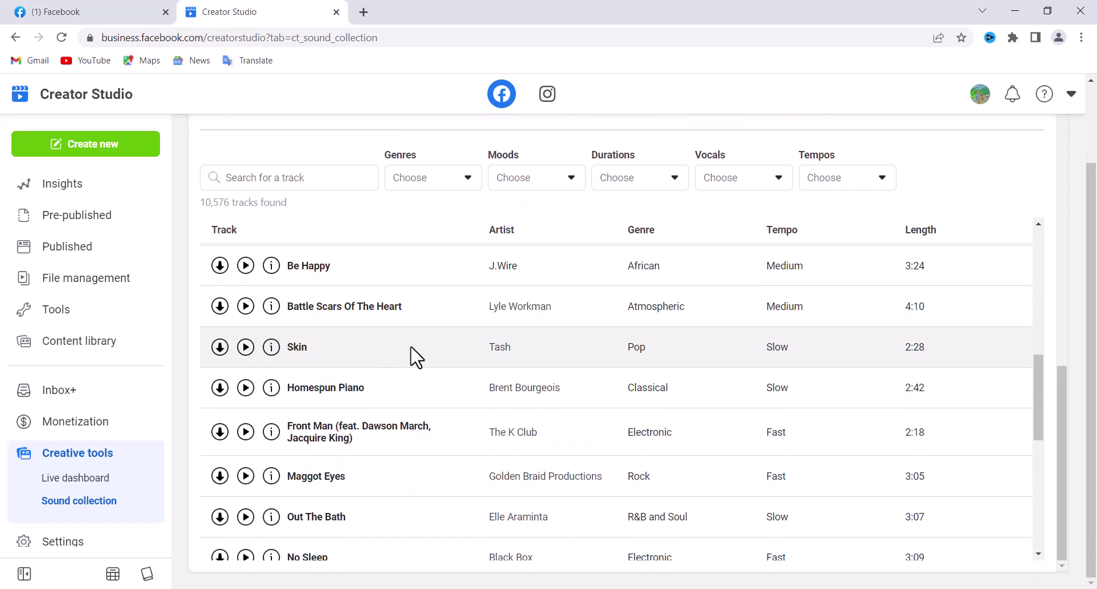
scroll(412, 360, "down", 3)
scroll(414, 357, "down", 1)
scroll(412, 377, "down", 2)
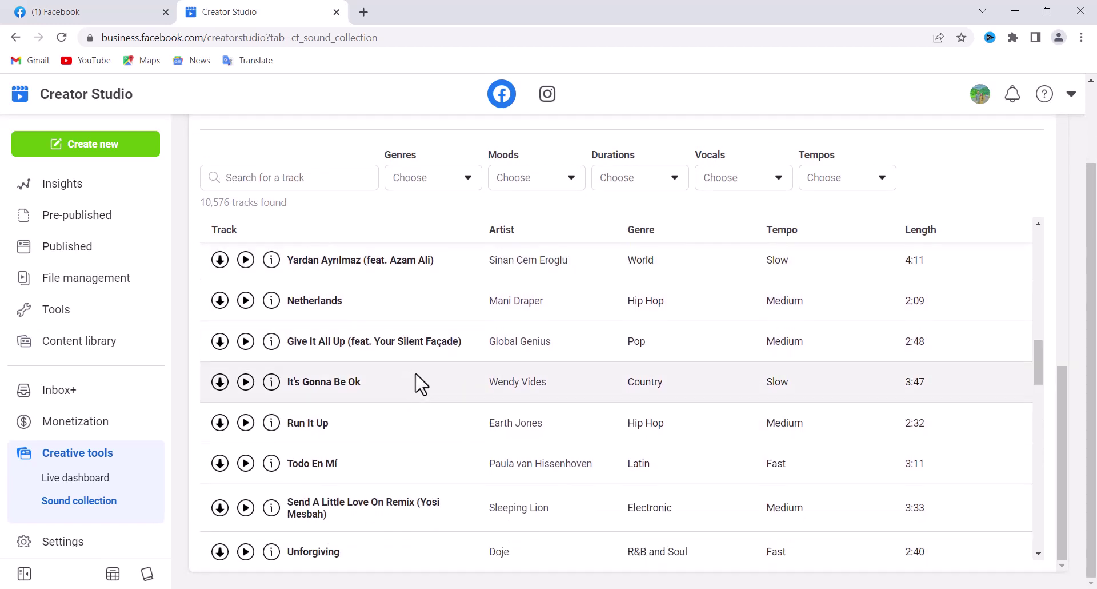
scroll(415, 383, "down", 2)
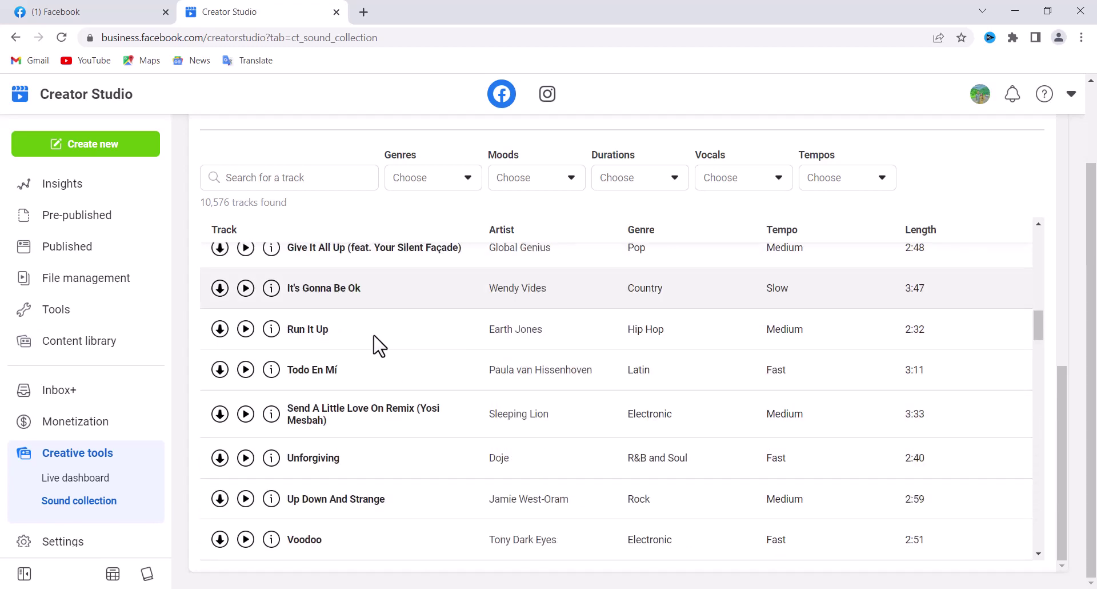
scroll(356, 336, "down", 2)
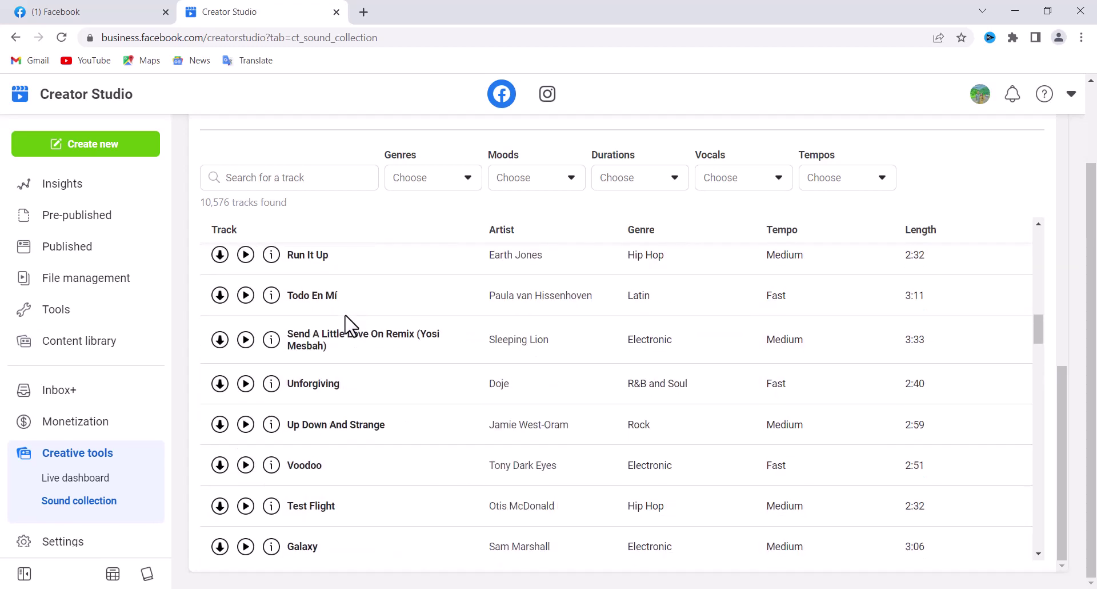
scroll(350, 326, "down", 5)
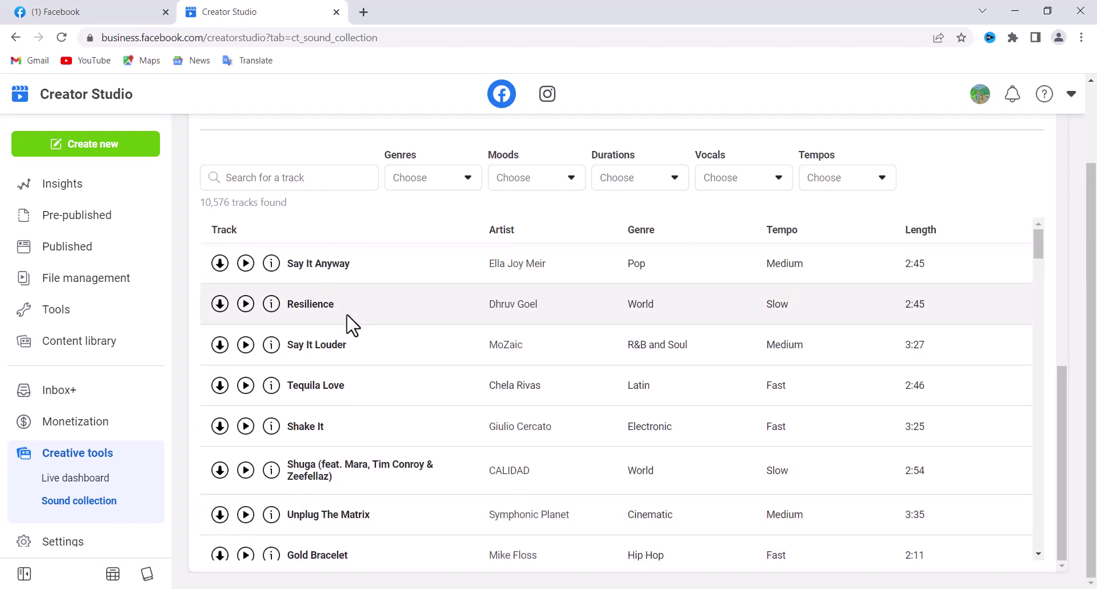
scroll(356, 321, "up", 3)
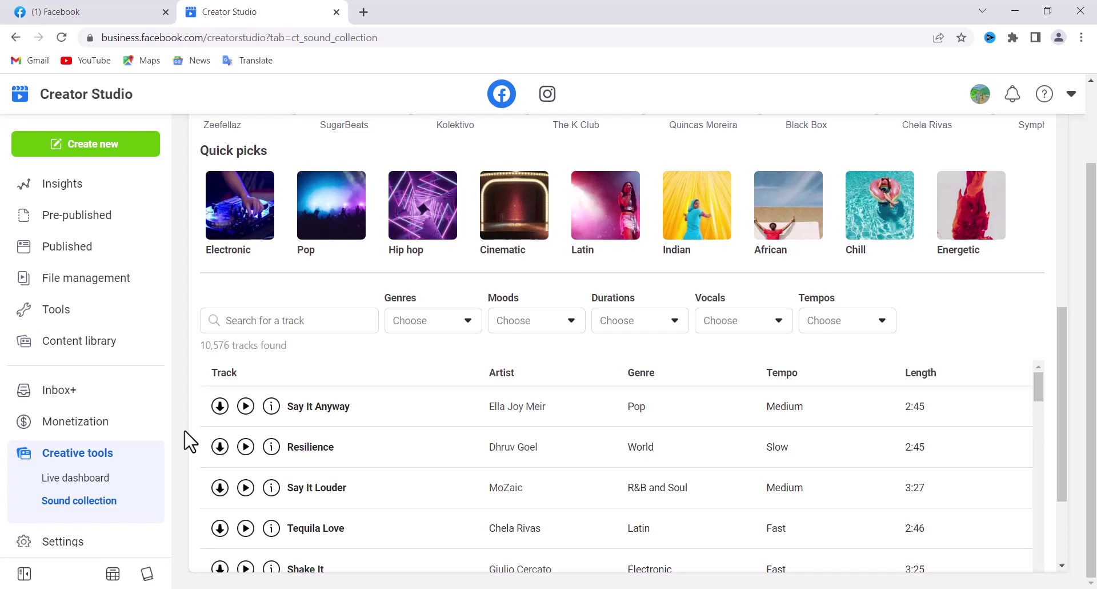
scroll(191, 441, "up", 2)
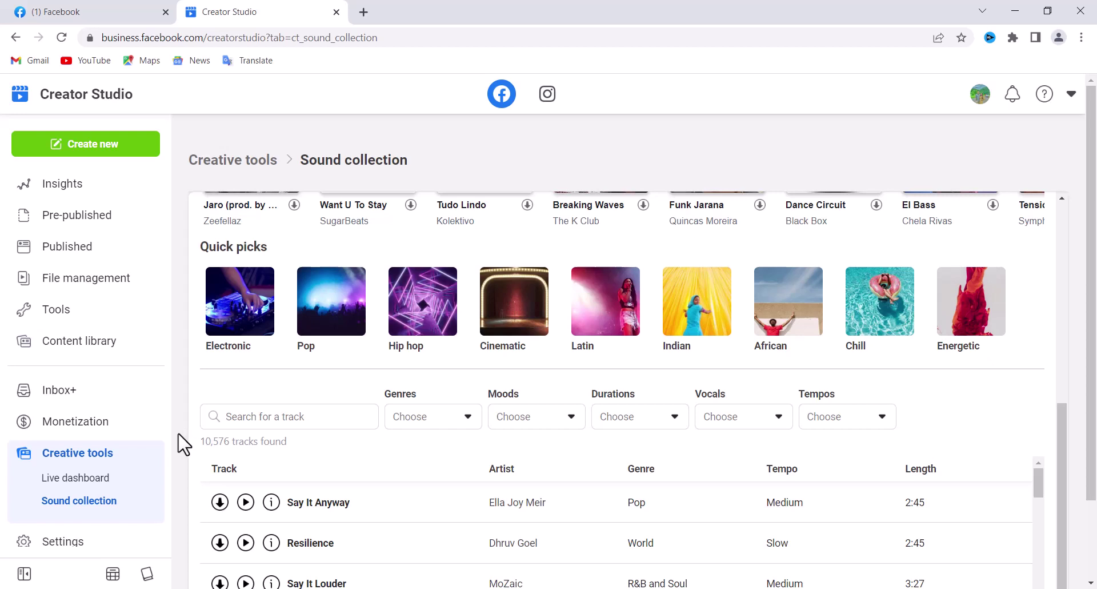
scroll(183, 444, "down", 2)
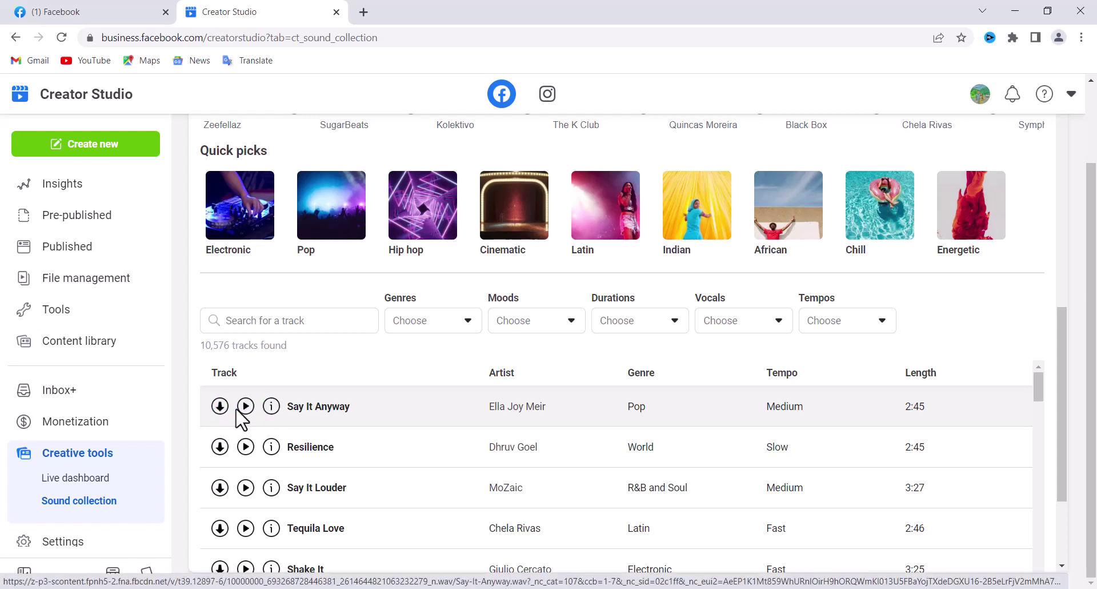
View the song information for the track Say It Anyway and highlight its full title, artist and link text.
left_click(271, 406)
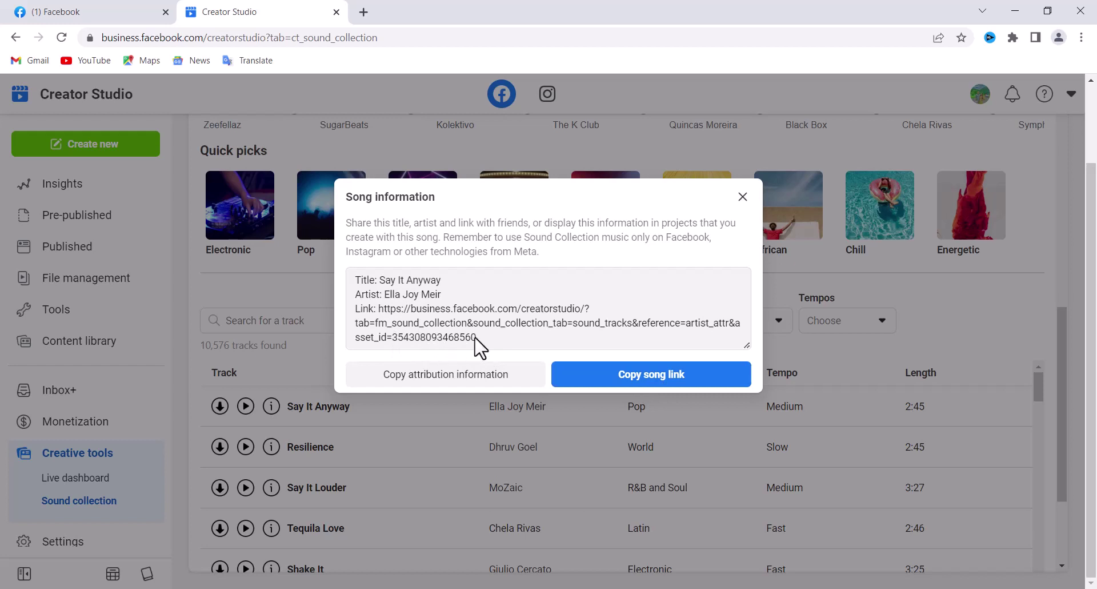
left_click_drag(495, 341, 357, 276)
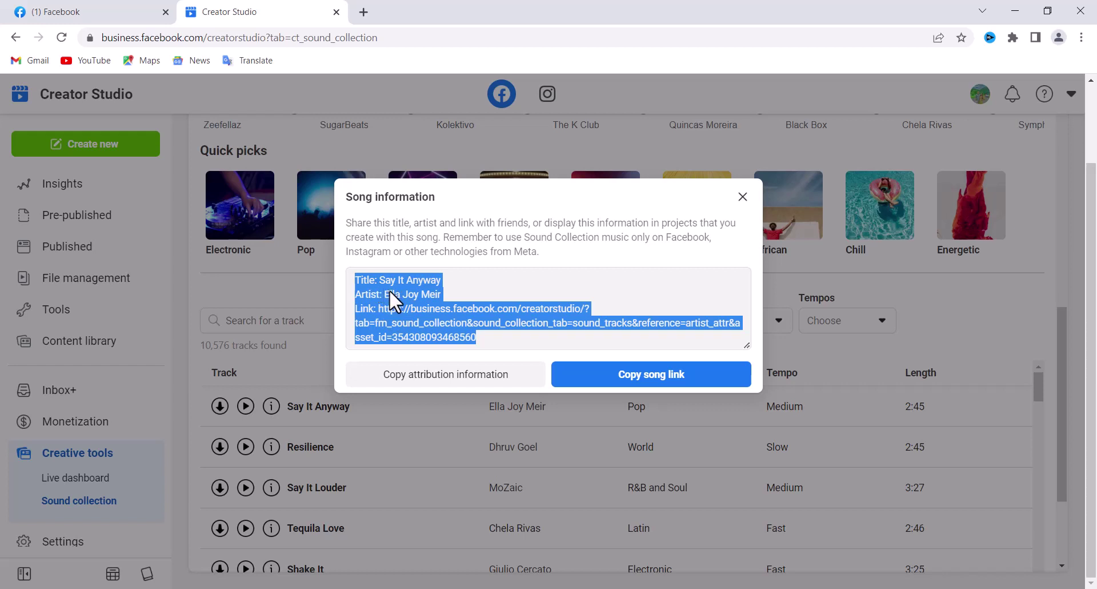
left_click(743, 196)
Copy the attribution information from the song information of the track Resilience.
left_click(272, 446)
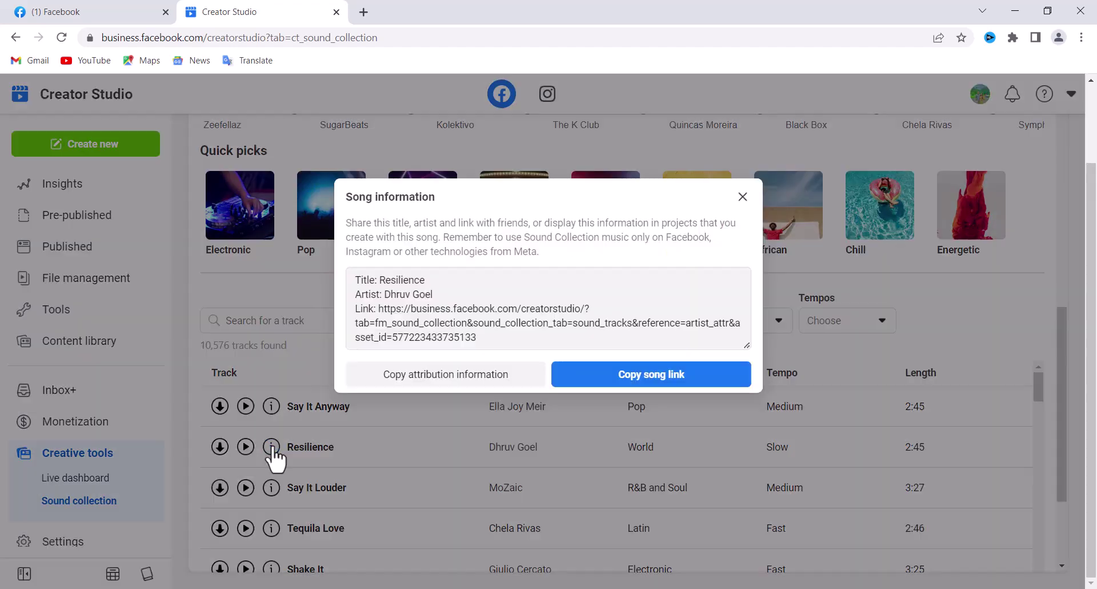
left_click(444, 378)
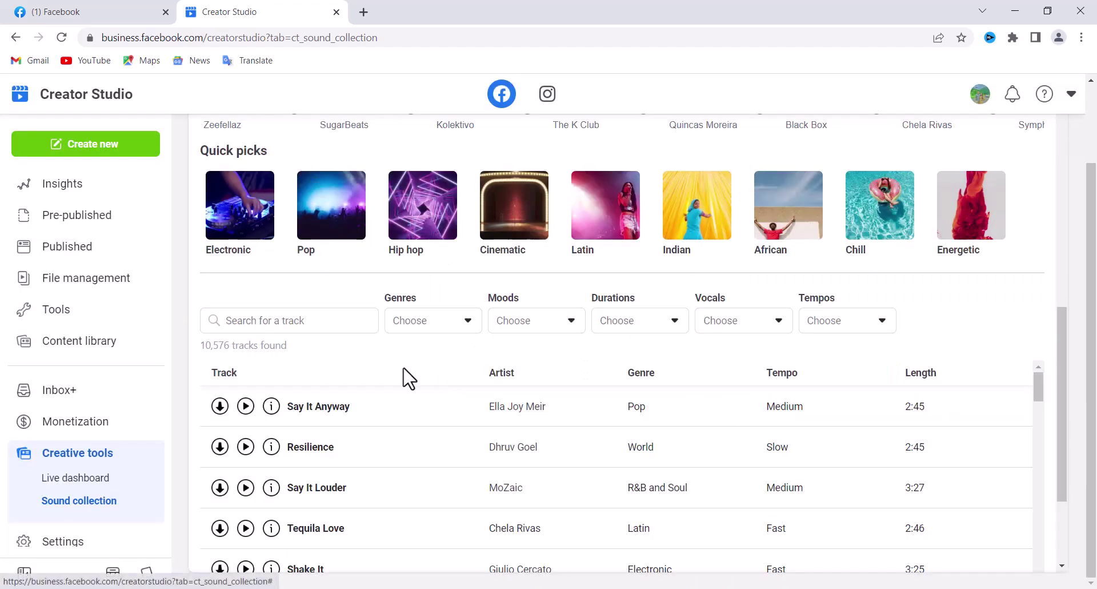
View the song information for the tracks Say It Louder and Unplug The Matrix.
left_click(272, 490)
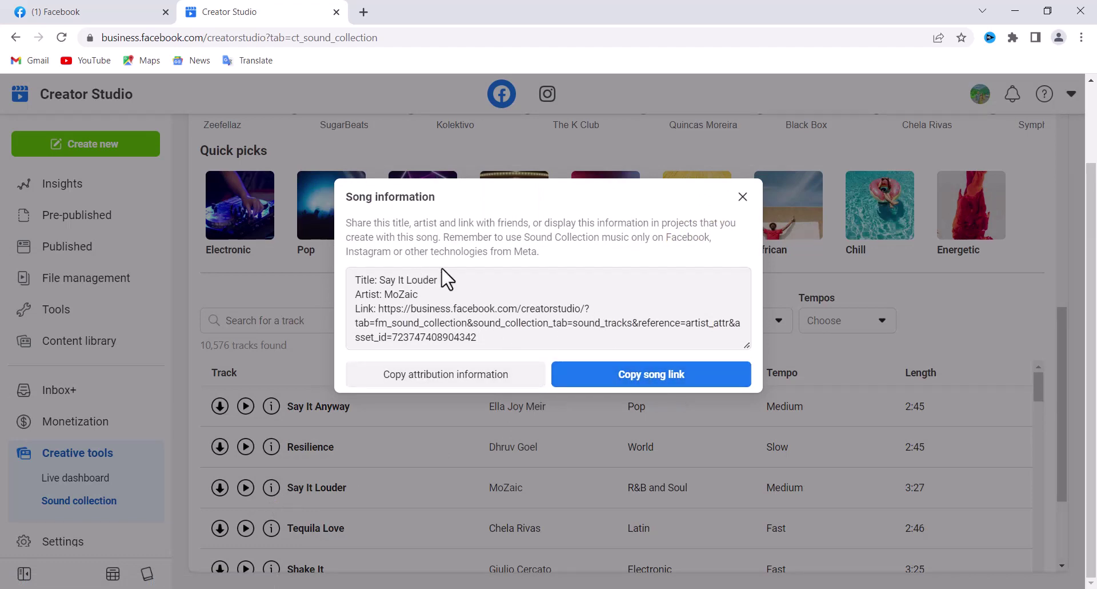
left_click(743, 196)
scroll(337, 400, "down", 4)
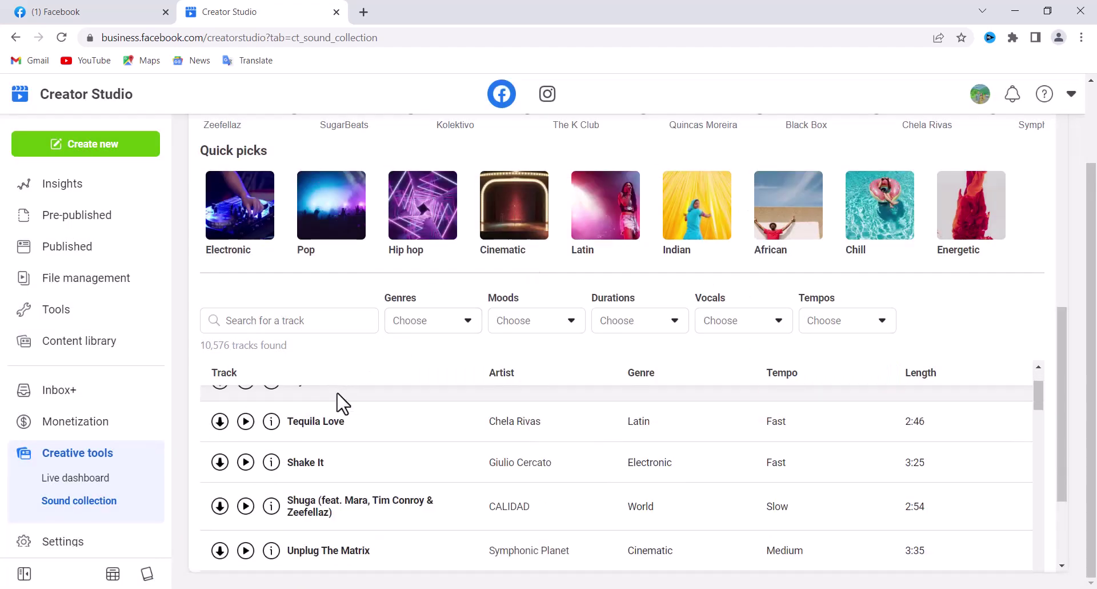
left_click(271, 443)
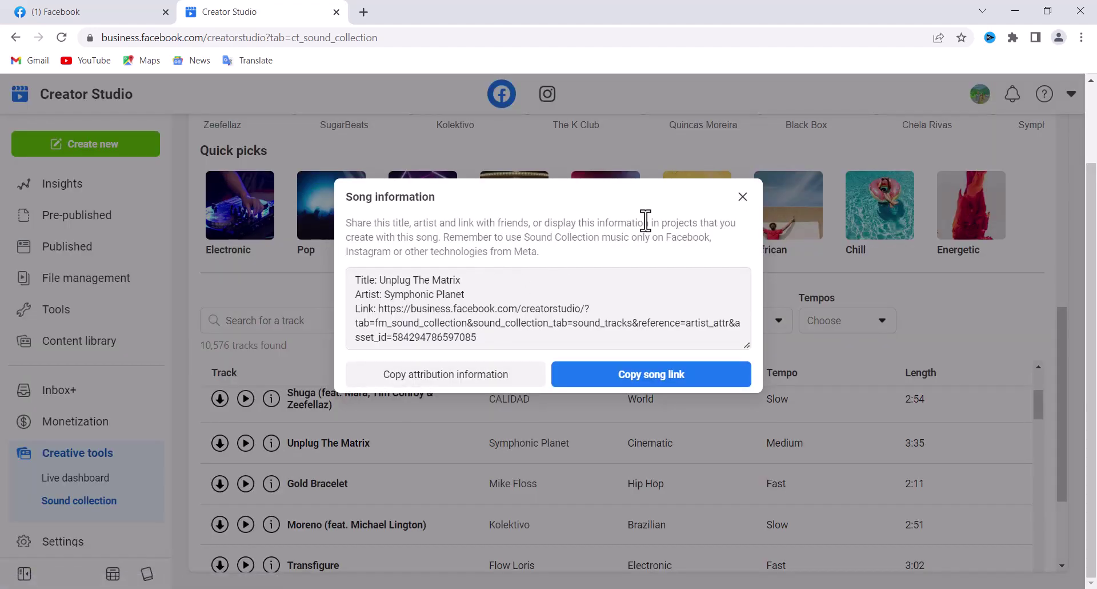
left_click(743, 197)
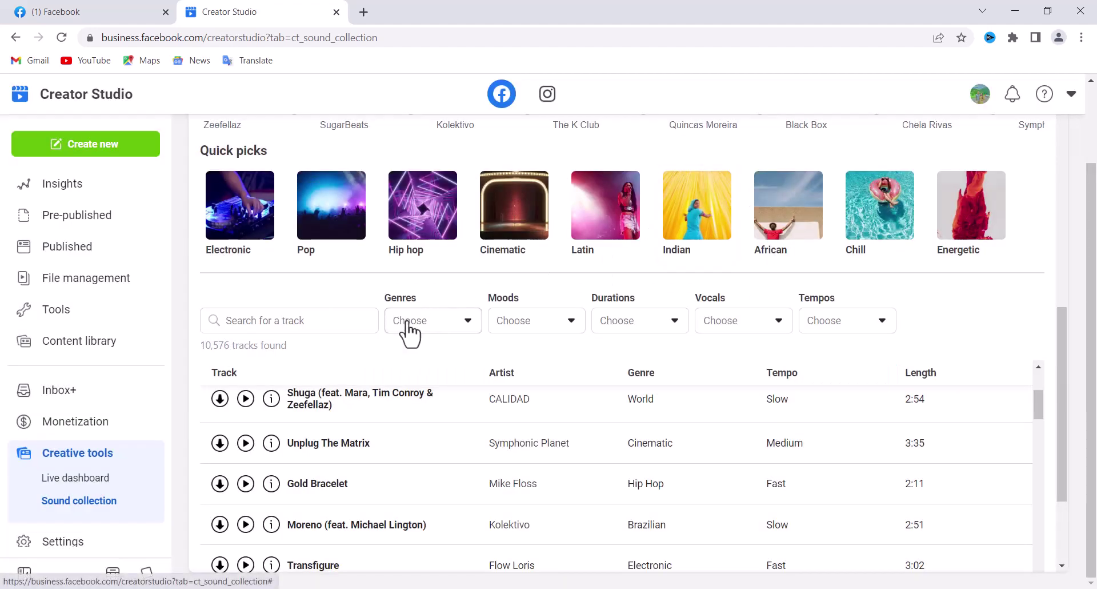
scroll(197, 375, "up", 5)
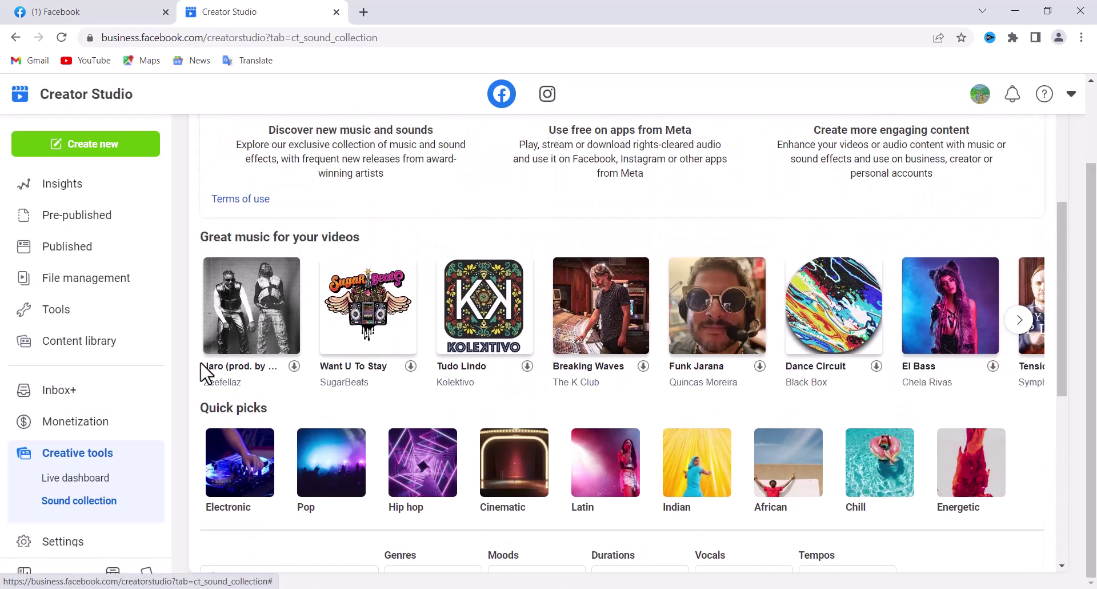
scroll(198, 374, "down", 5)
scroll(197, 377, "down", 1)
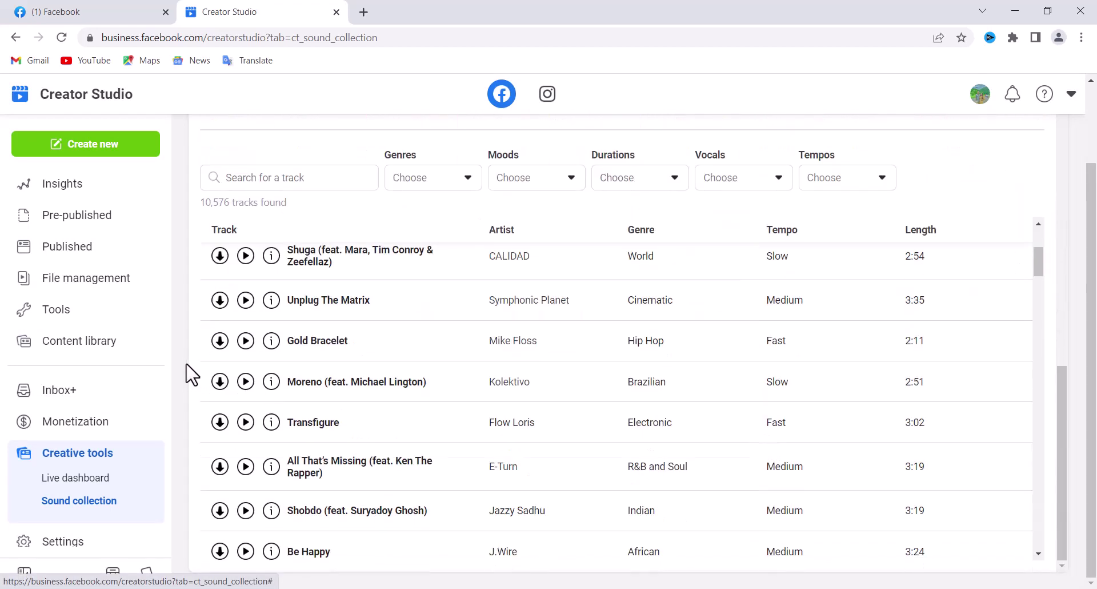